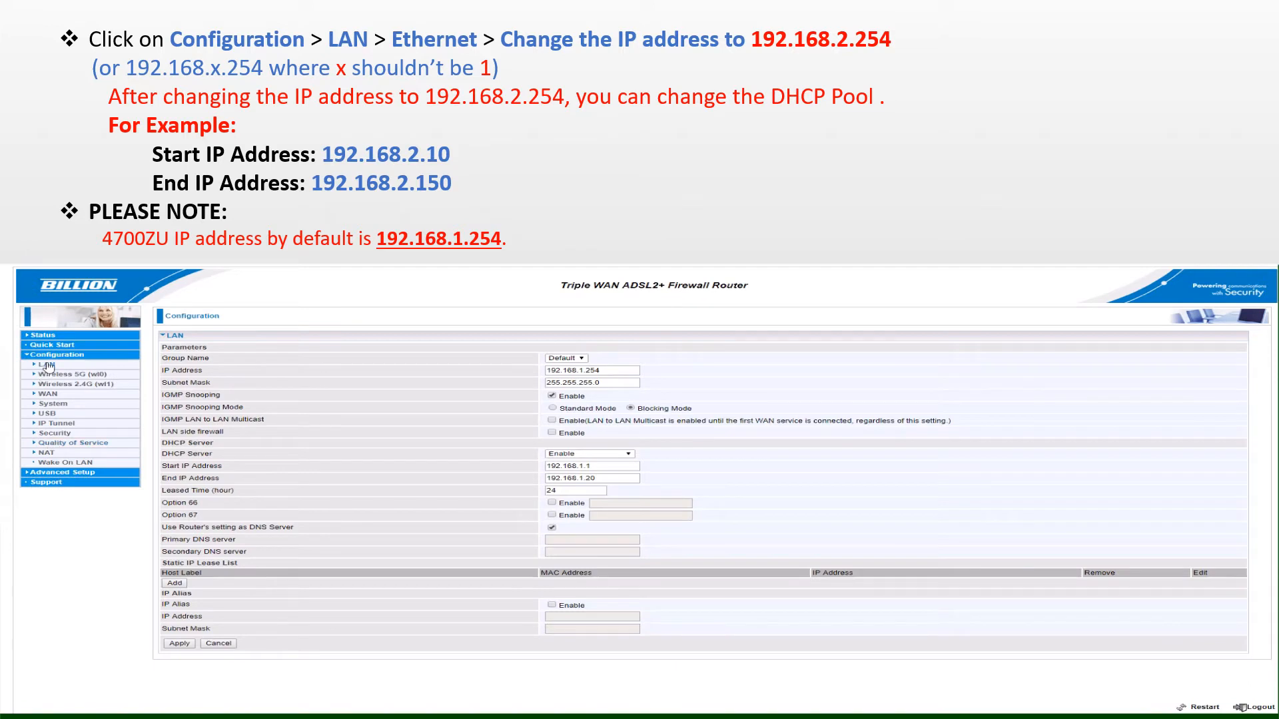
# Change the LAN Ethernet IP to 192.168.2.254, move the DHCP range into 192.168.2.x, and apply.
pyautogui.click(46, 366)
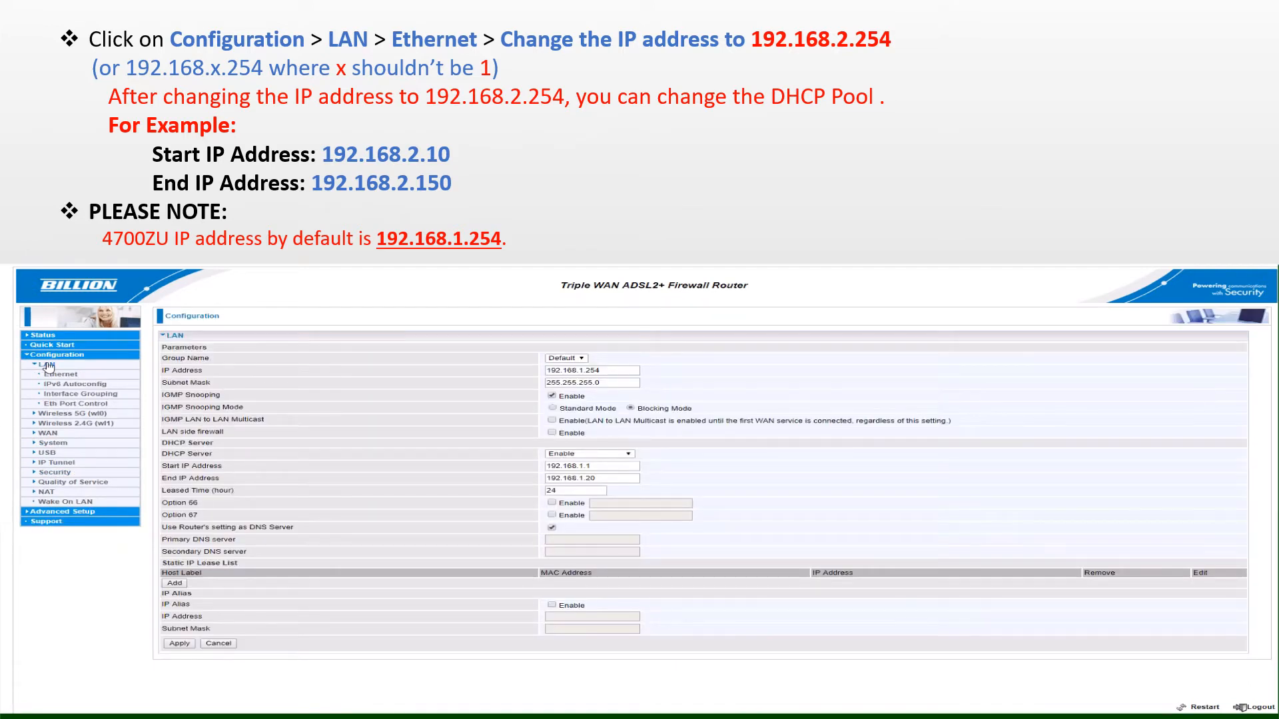
pyautogui.click(61, 375)
pyautogui.click(179, 644)
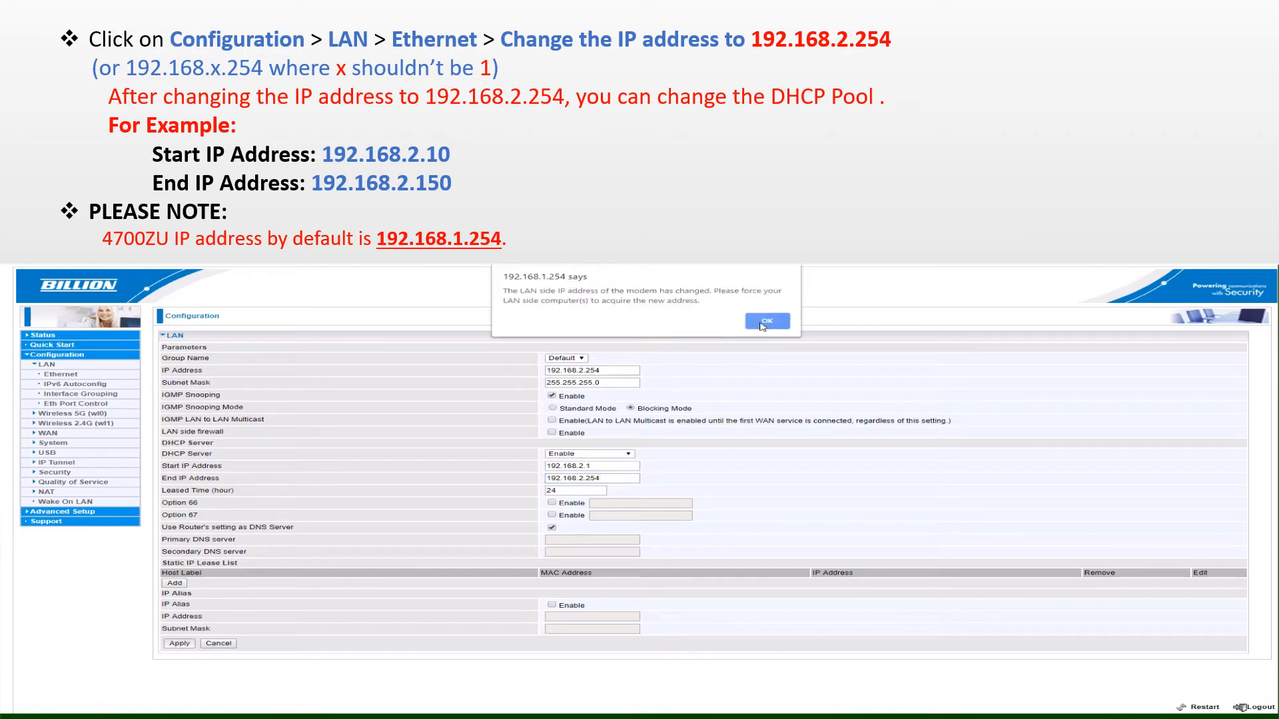
pyautogui.click(764, 322)
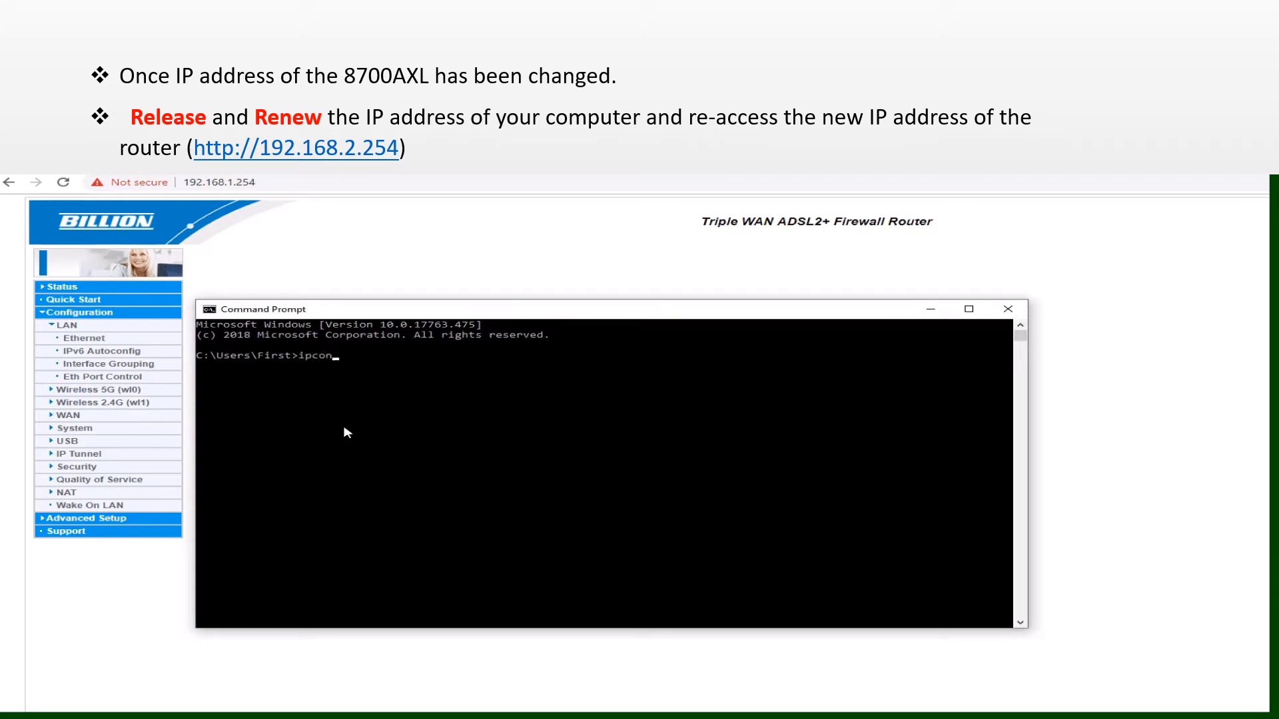
# Release and renew the PC's address, getting 192.168.2.1 with gateway 192.168.2.254, then minimize the console.
pyautogui.write('/release')
pyautogui.press('Return')
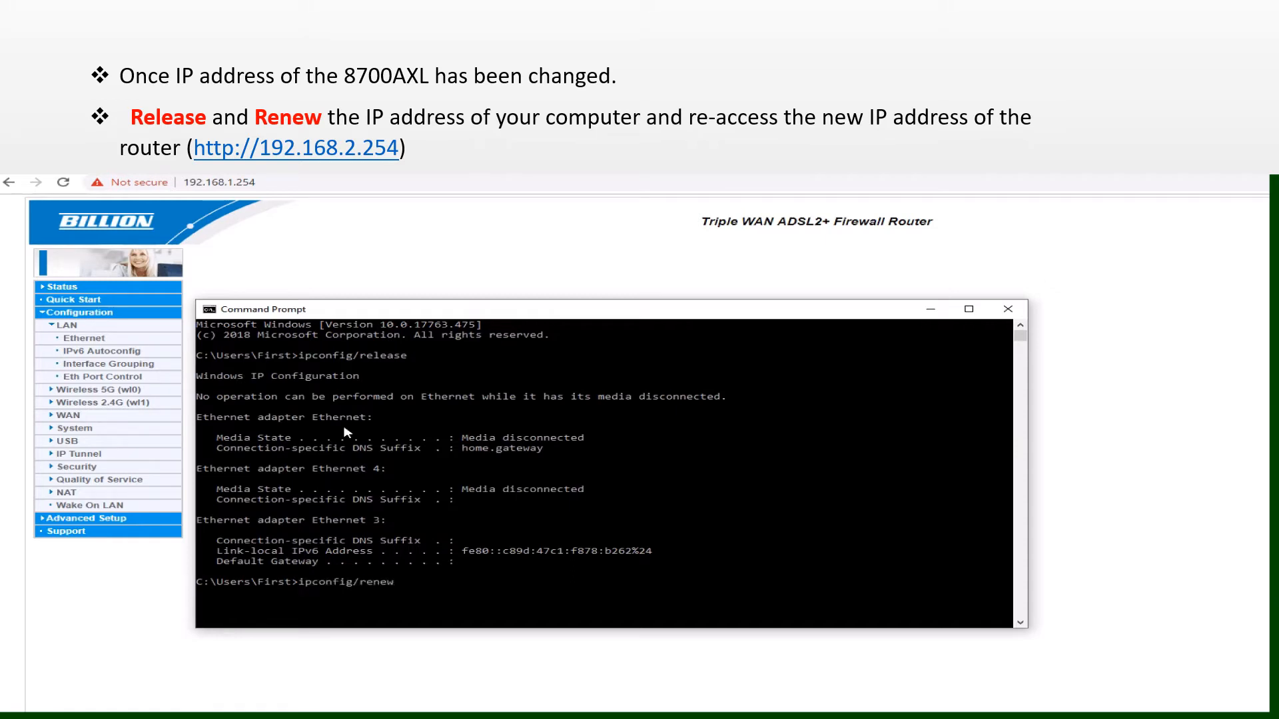
pyautogui.write('ipconfig/renew')
pyautogui.press('Return')
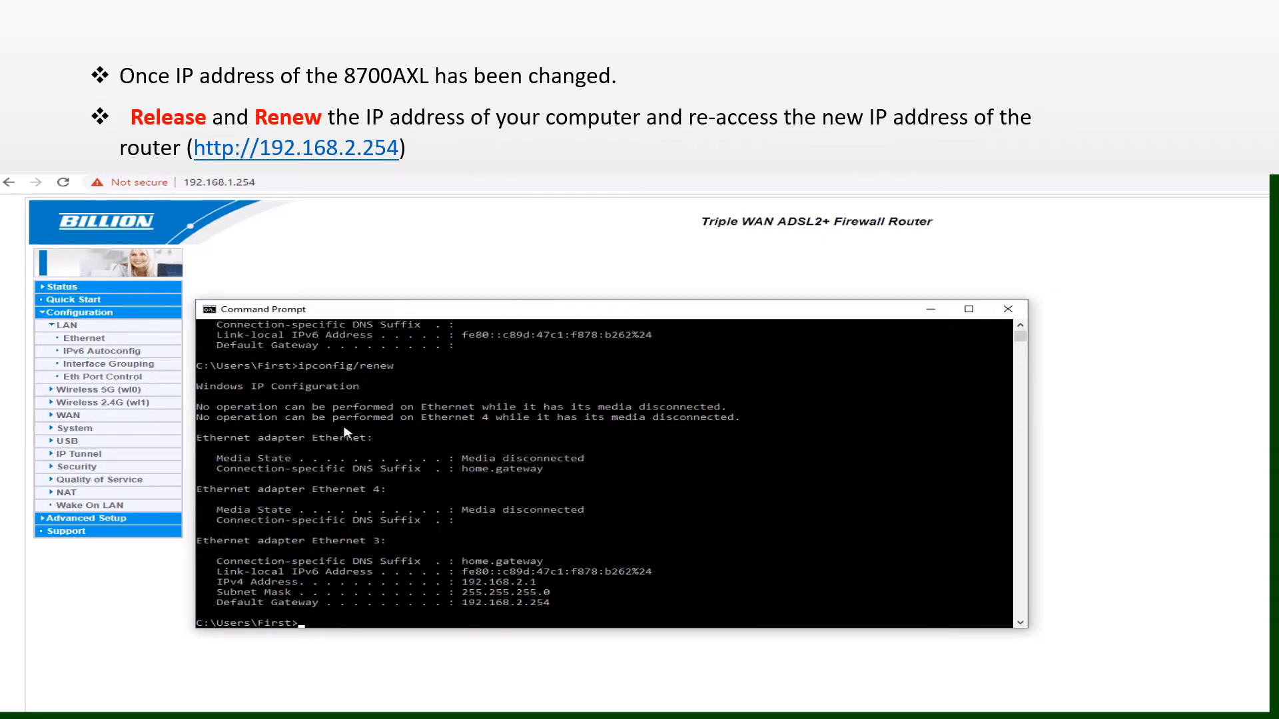
pyautogui.moveTo(457, 604); pyautogui.dragTo(550, 613)
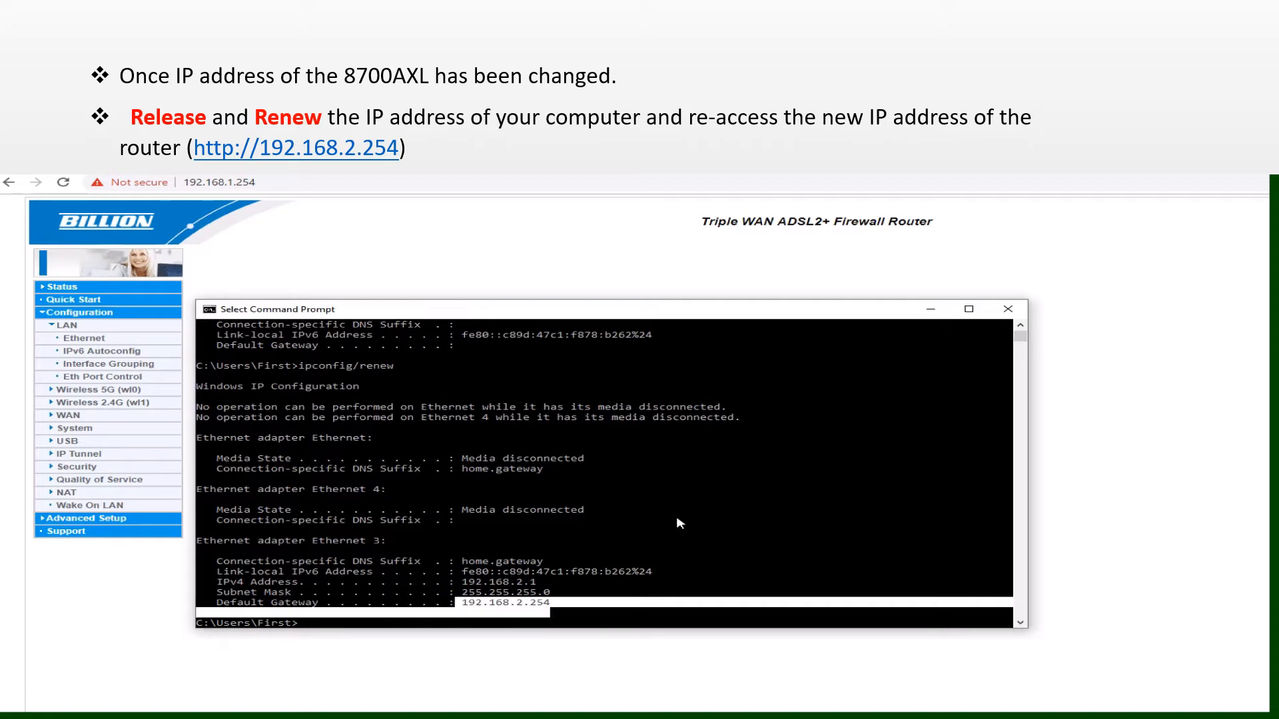
pyautogui.click(930, 309)
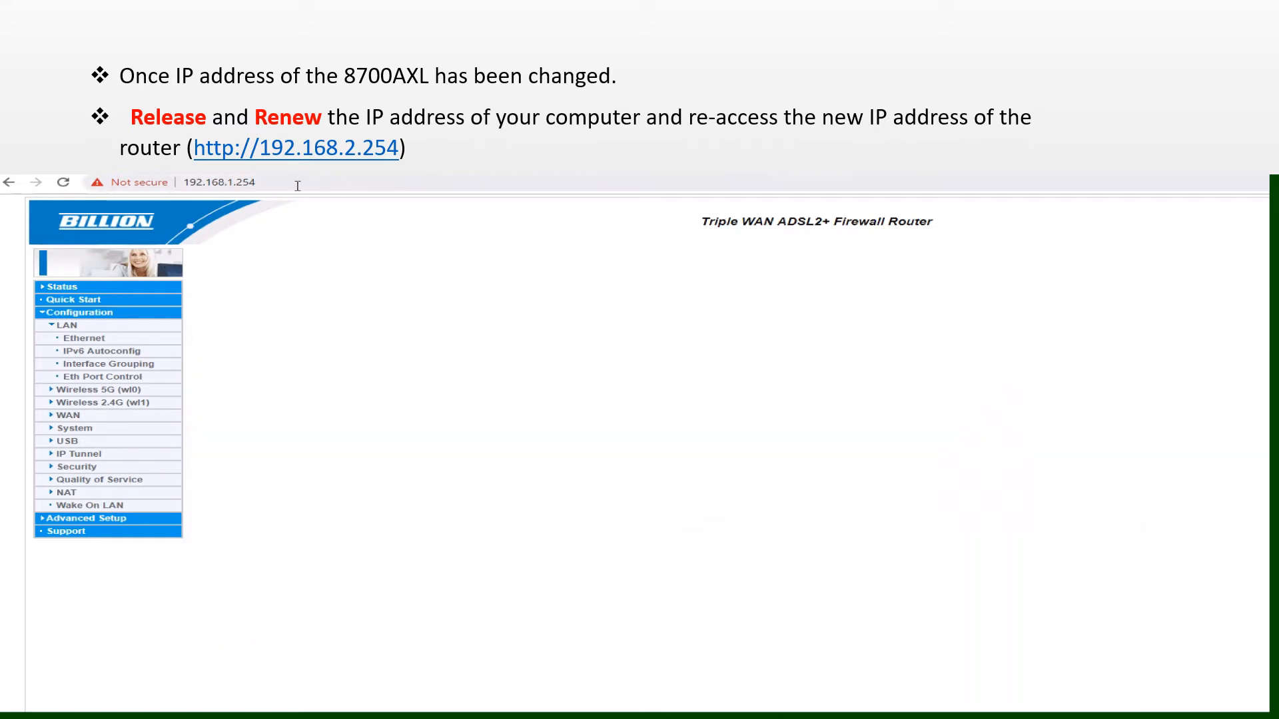
pyautogui.click(272, 184)
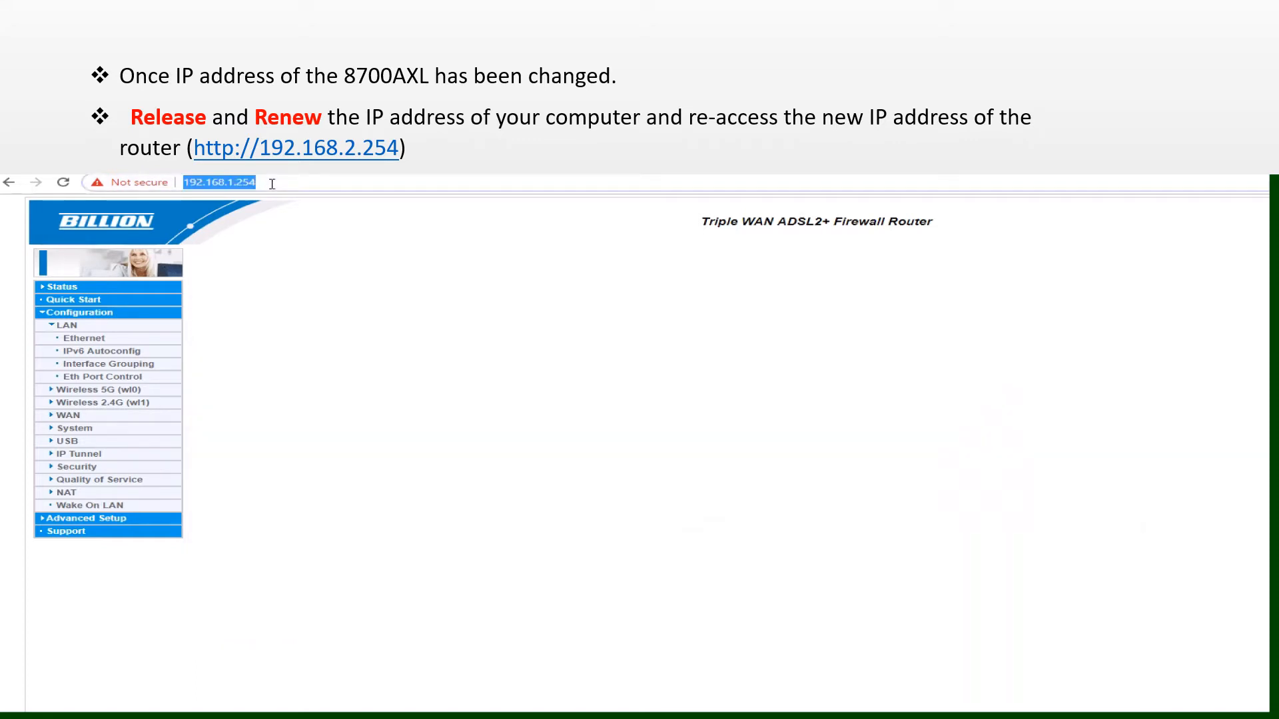
pyautogui.write('http://192.168.2.254')
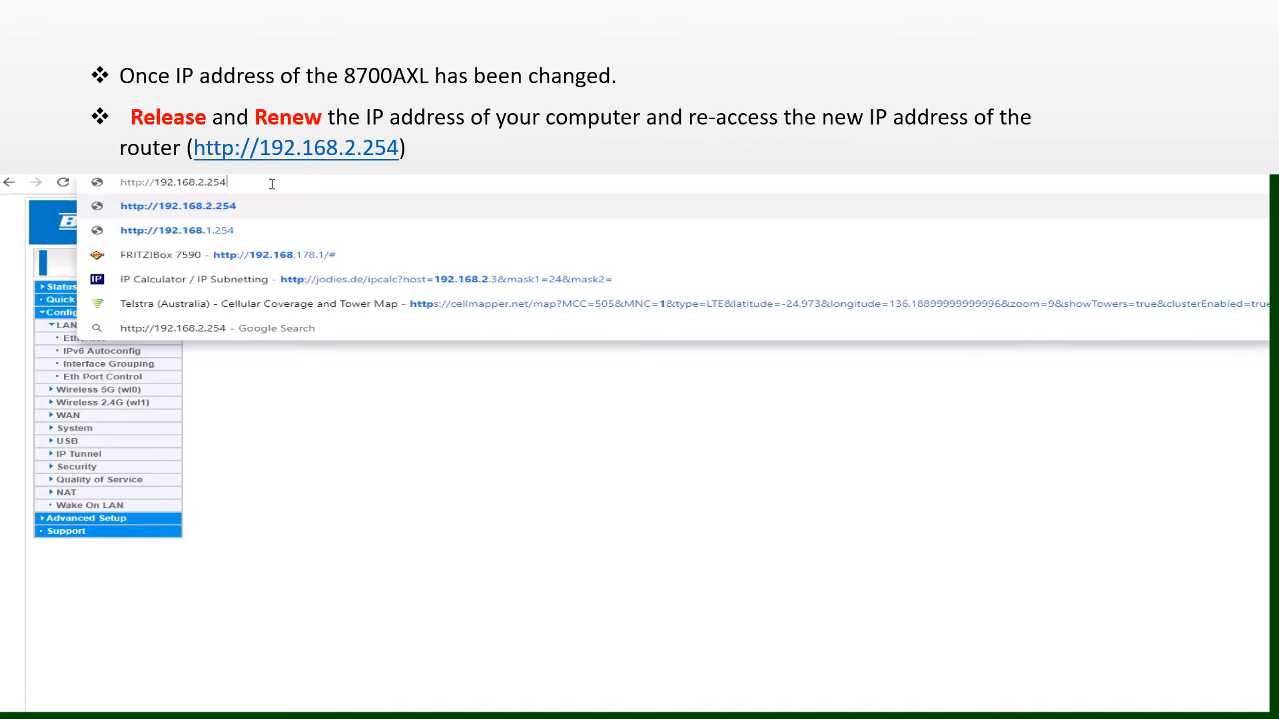
pyautogui.press('Return')
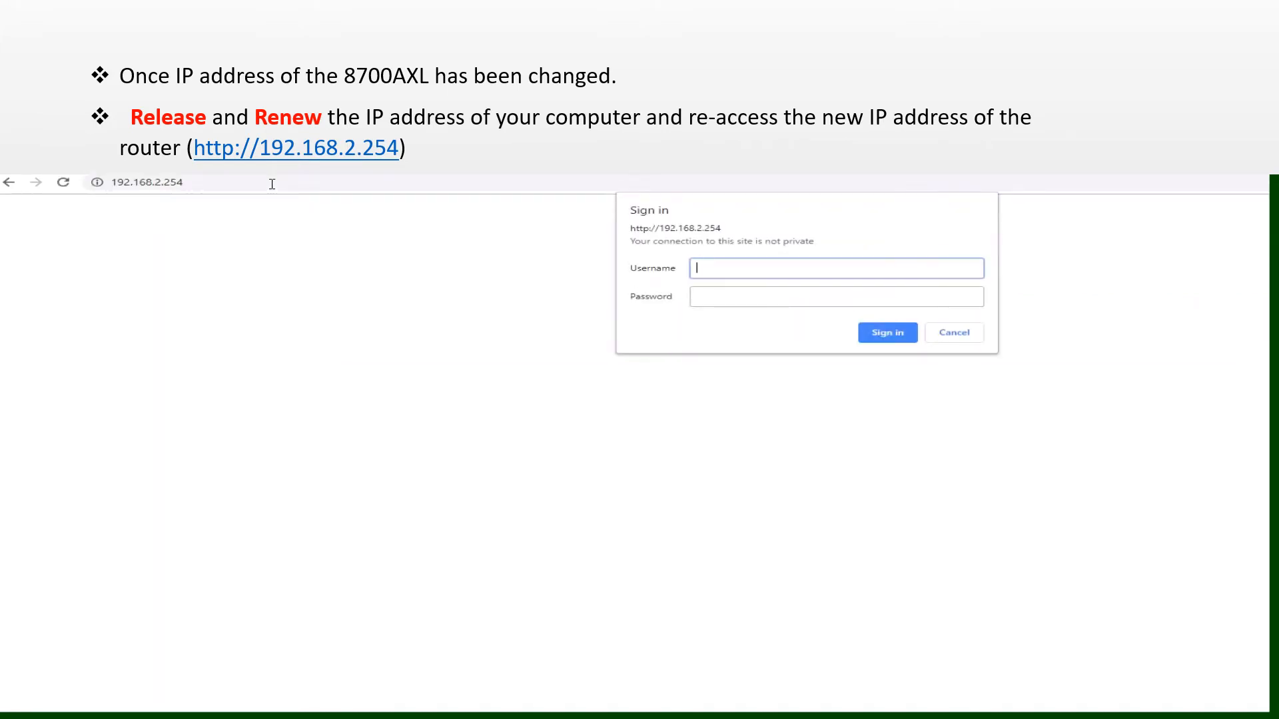
pyautogui.press('Tab')
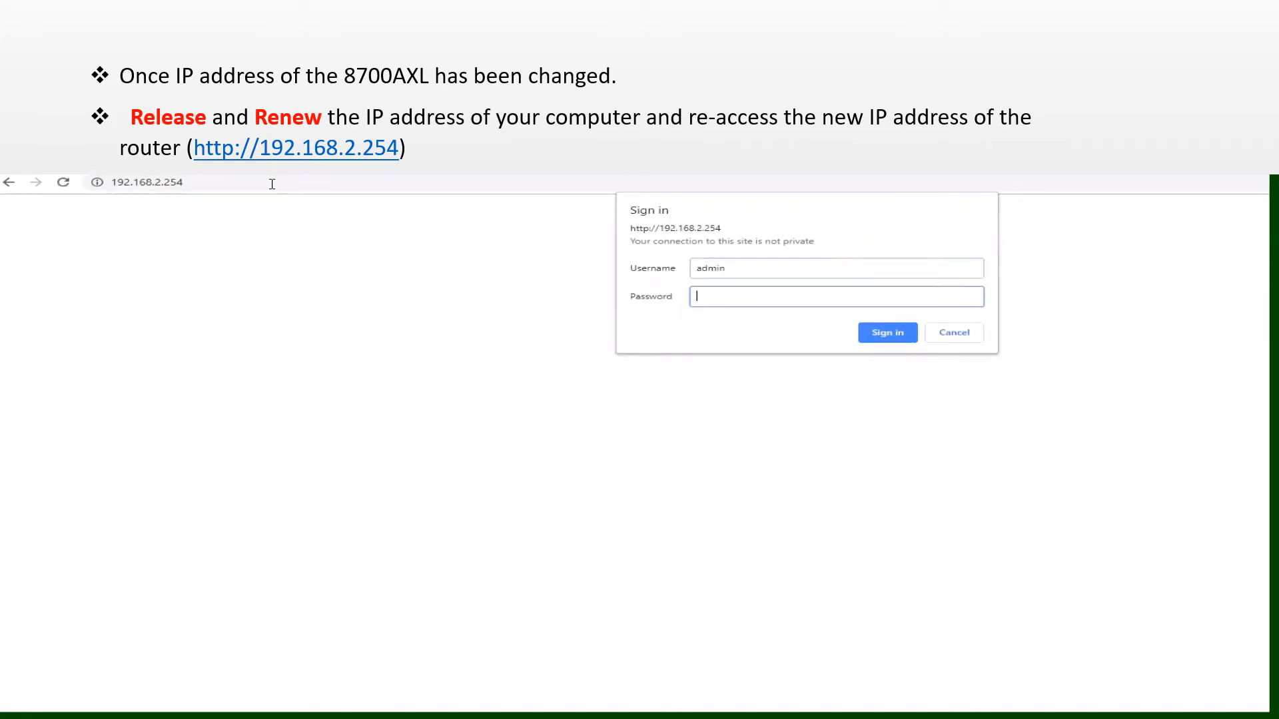
pyautogui.write('admin')
pyautogui.press('Return')
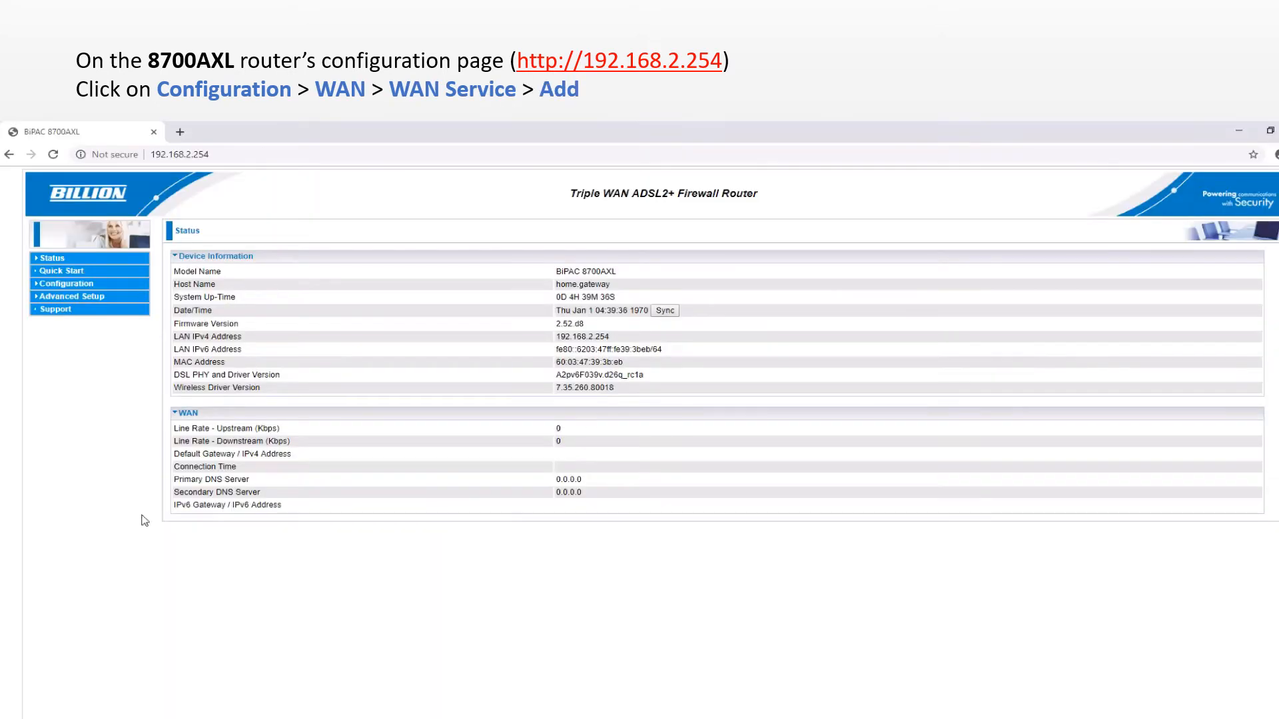
# Go to Configuration > WAN > WAN Service and start adding a new service.
pyautogui.click(66, 285)
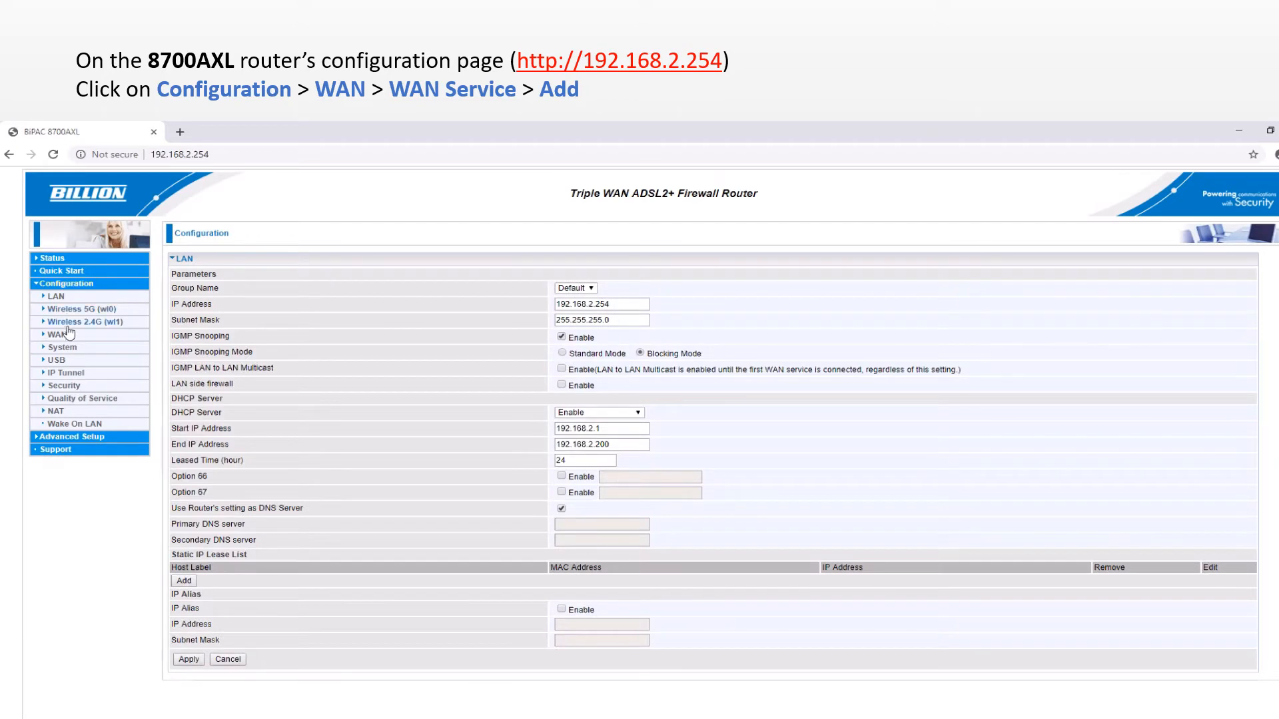
pyautogui.click(57, 335)
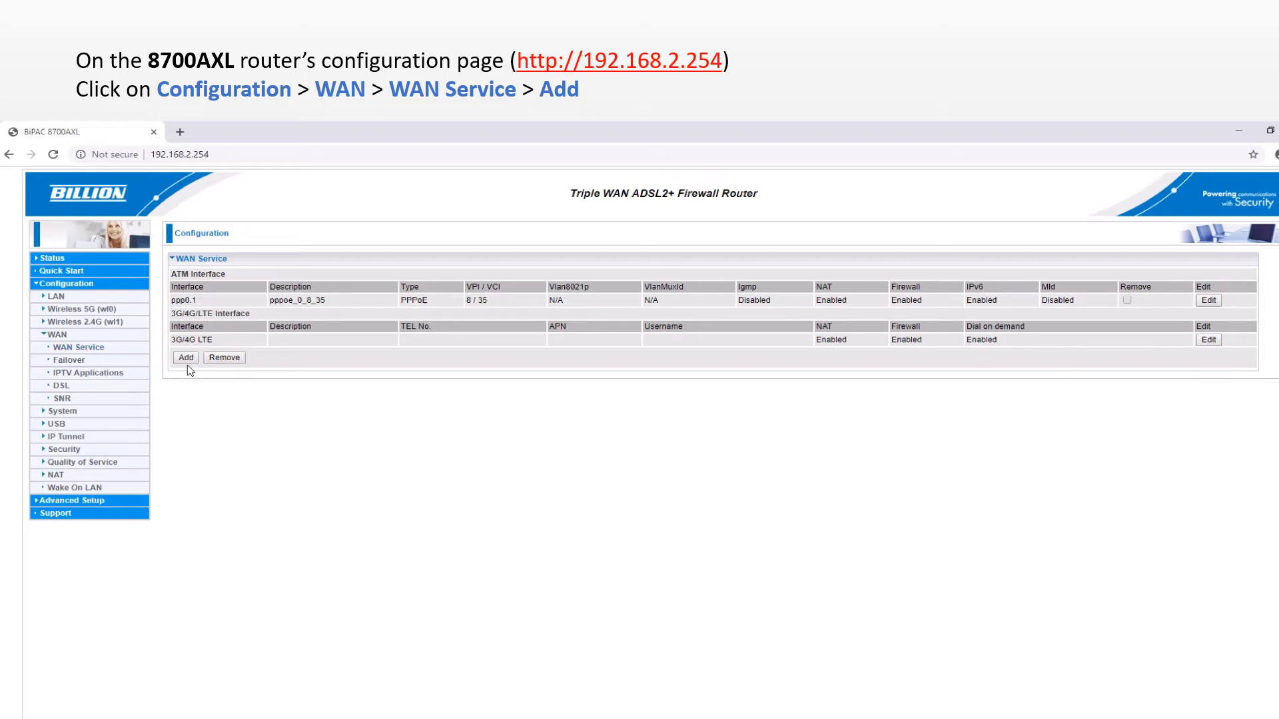
pyautogui.click(186, 359)
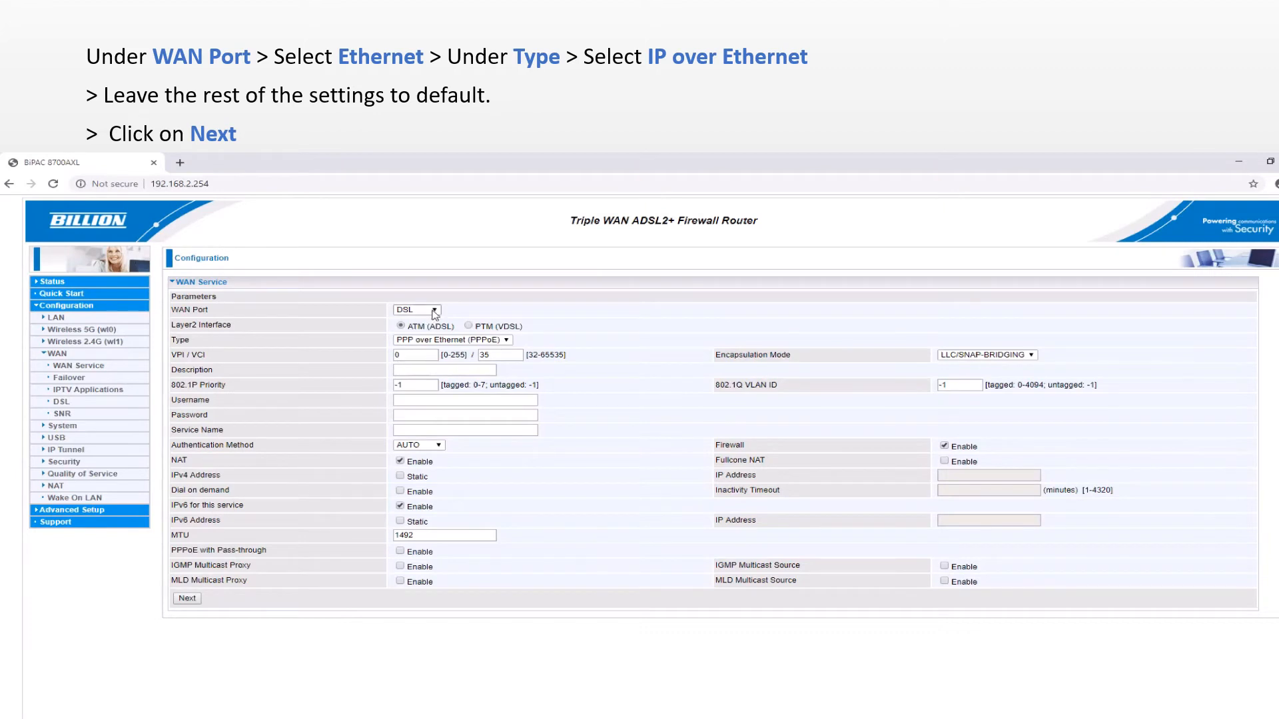
# Set the new WAN service to the Ethernet port with type IP over Ethernet, keeping other defaults.
pyautogui.click(434, 310)
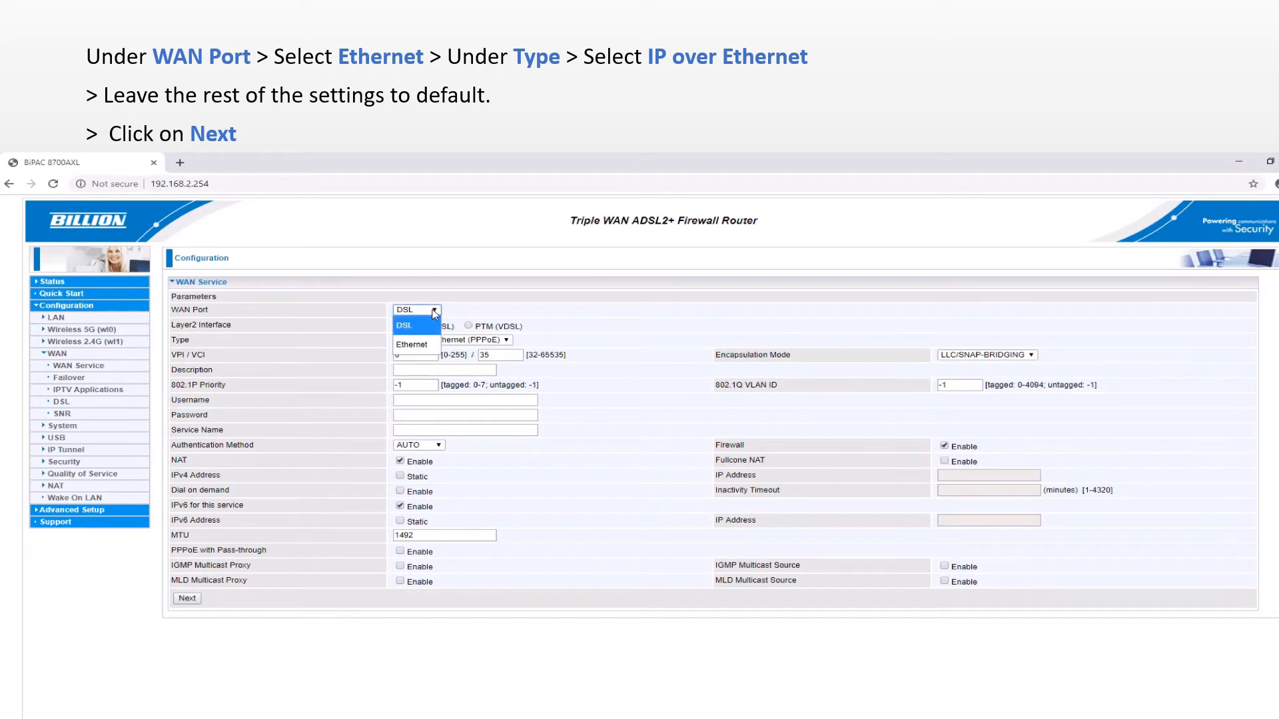
pyautogui.click(427, 345)
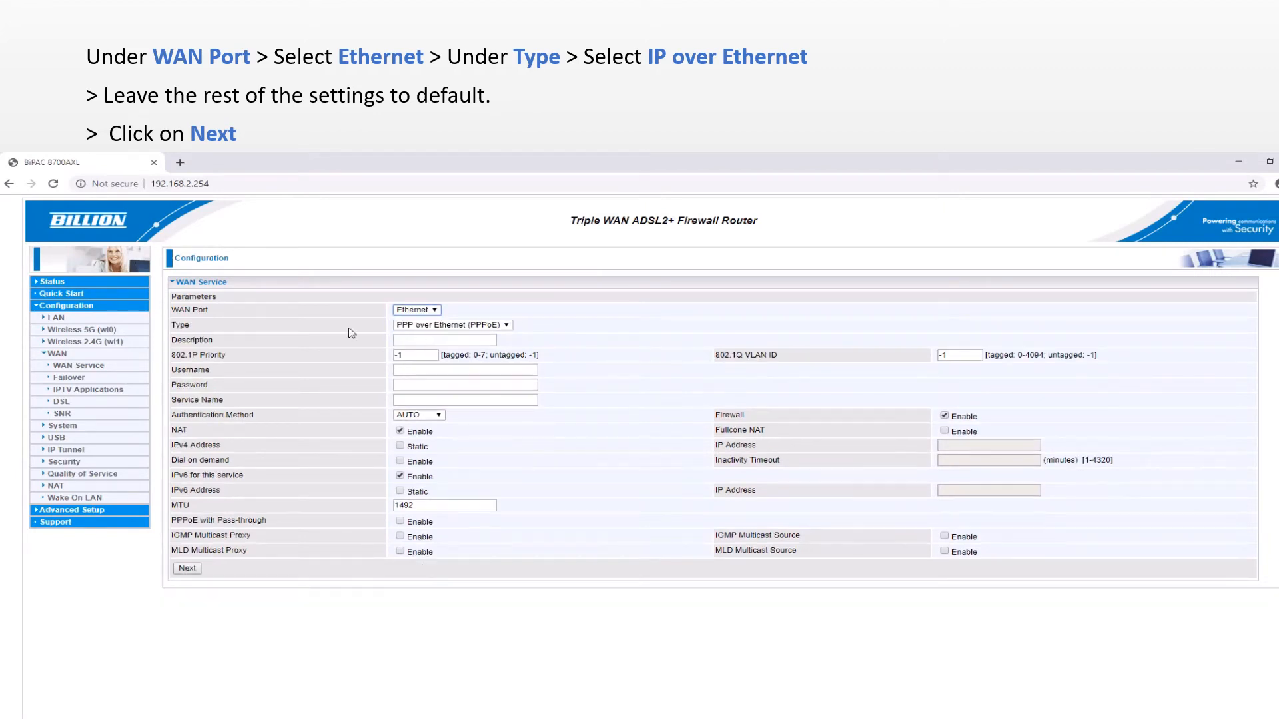
pyautogui.moveTo(173, 311); pyautogui.dragTo(224, 313)
pyautogui.moveTo(172, 325); pyautogui.dragTo(199, 329)
pyautogui.click(507, 326)
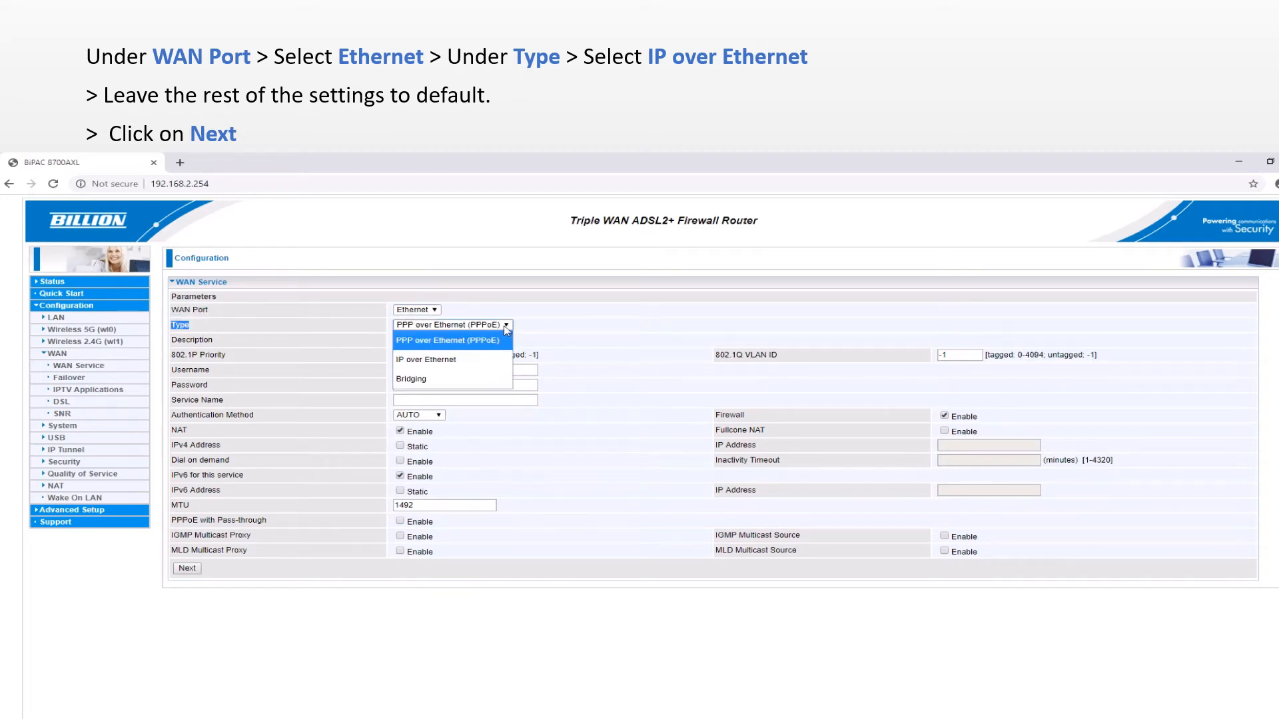
pyautogui.click(479, 360)
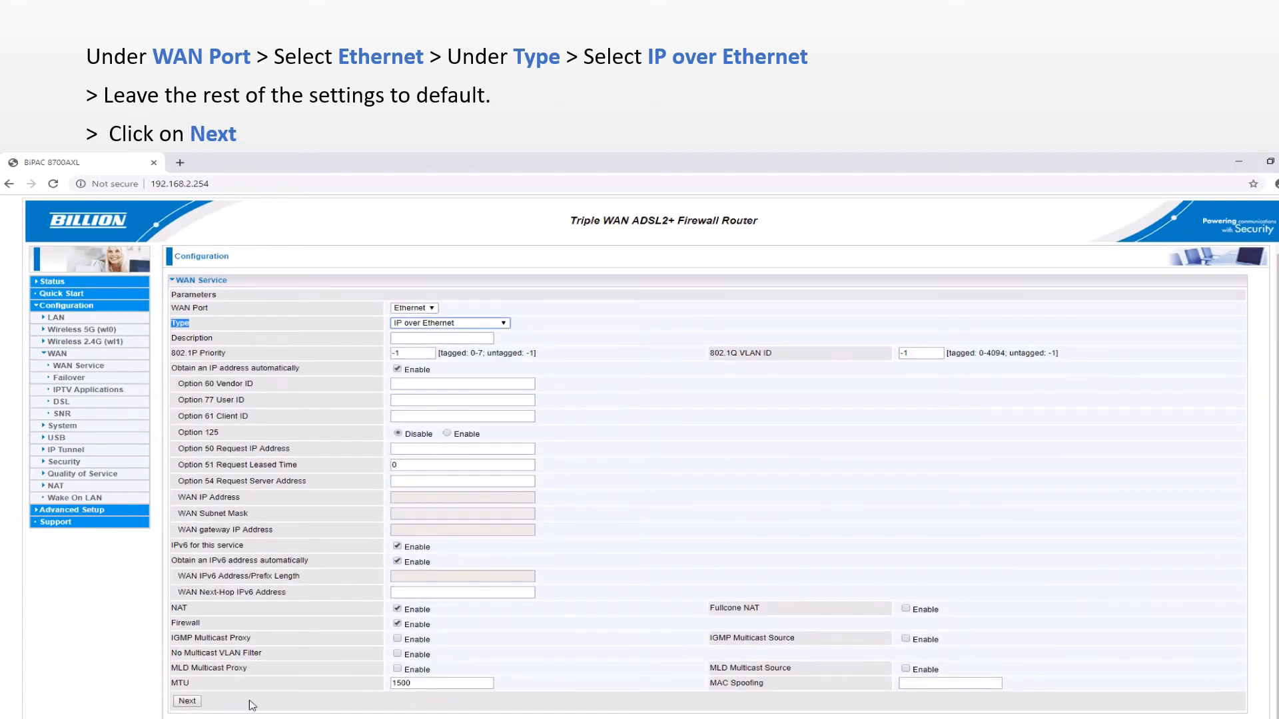
pyautogui.click(187, 701)
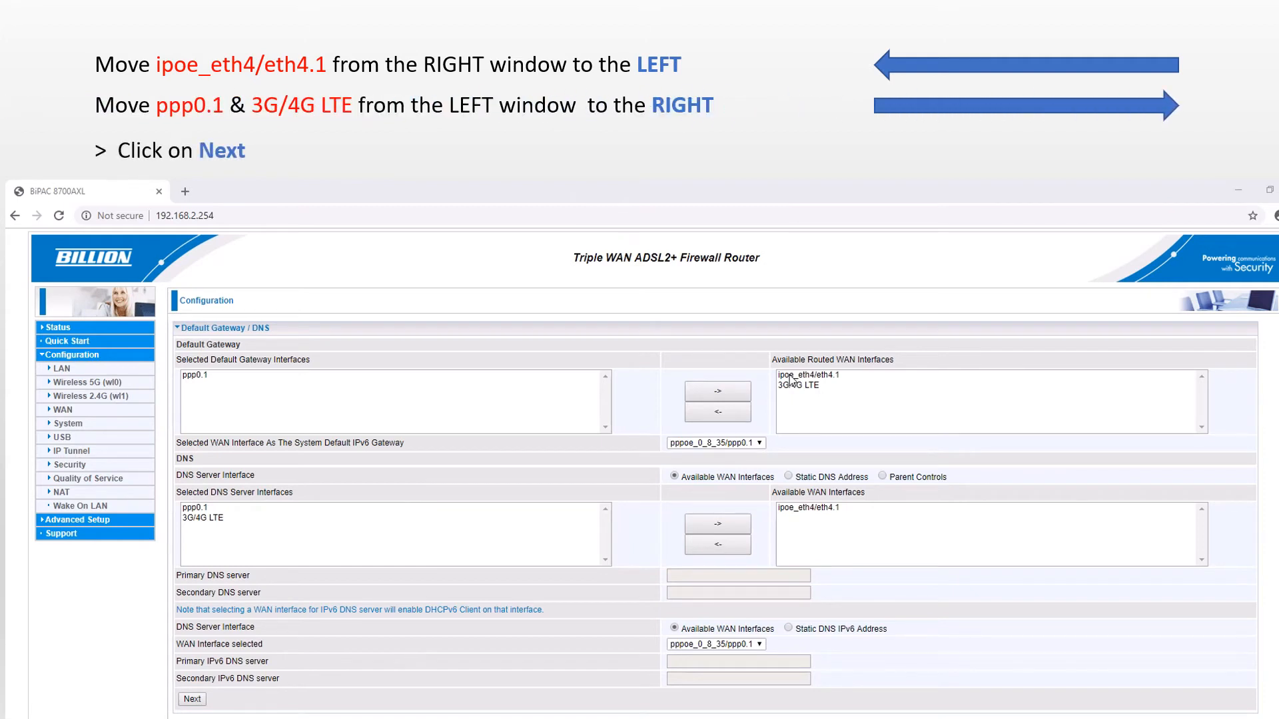
# Make ipoe_eth4/eth4.1 the default gateway interface, moving ppp0.1 and 3G/4G LTE to available.
pyautogui.click(792, 376)
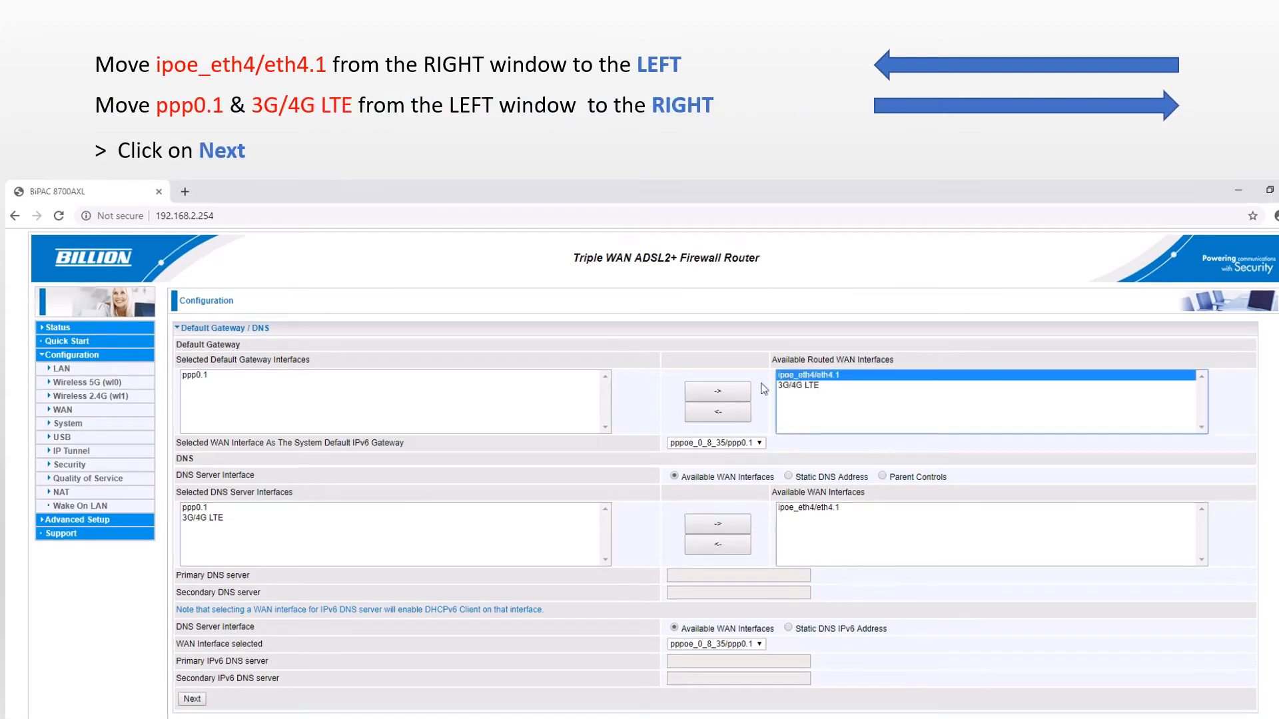
pyautogui.click(730, 416)
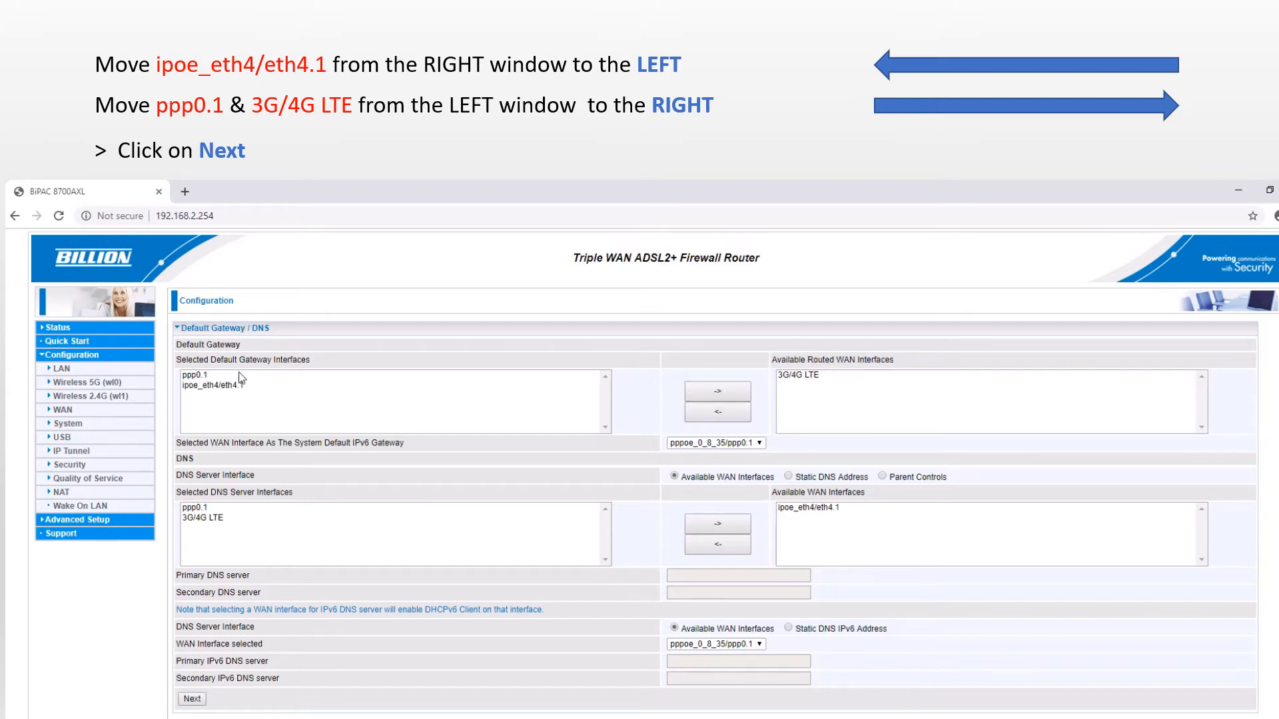
pyautogui.click(200, 375)
pyautogui.click(717, 391)
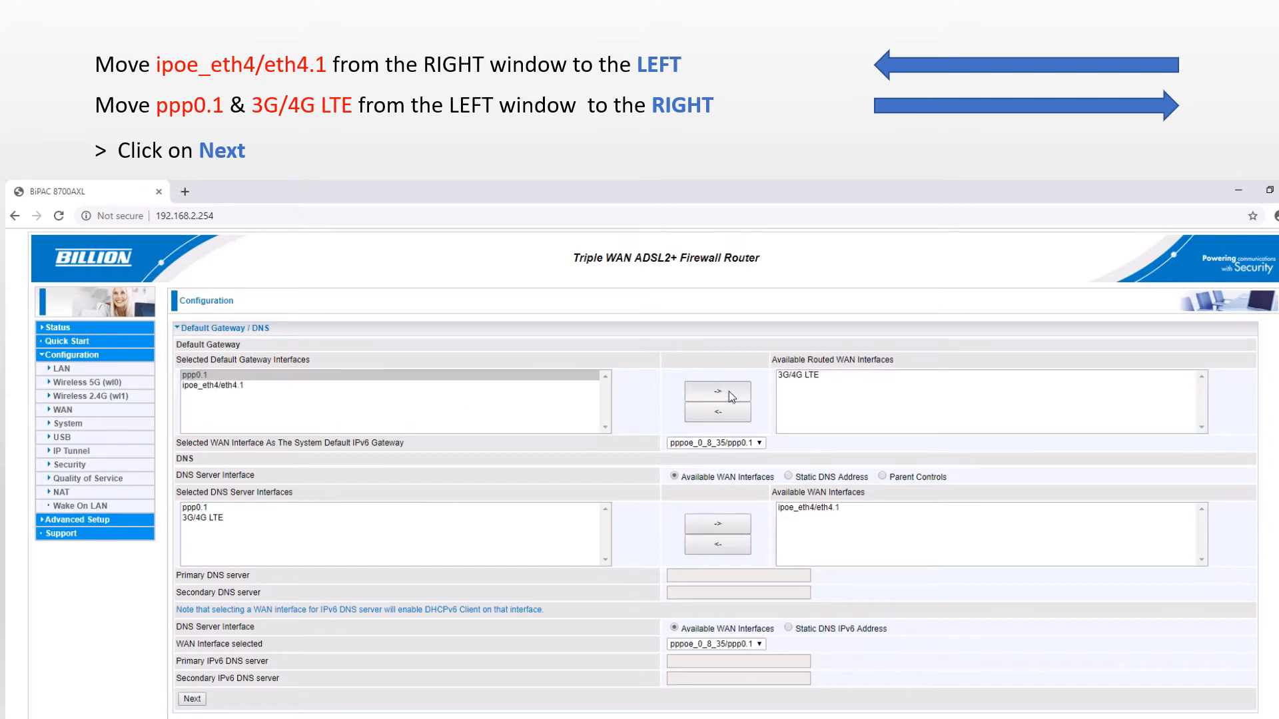
pyautogui.click(818, 403)
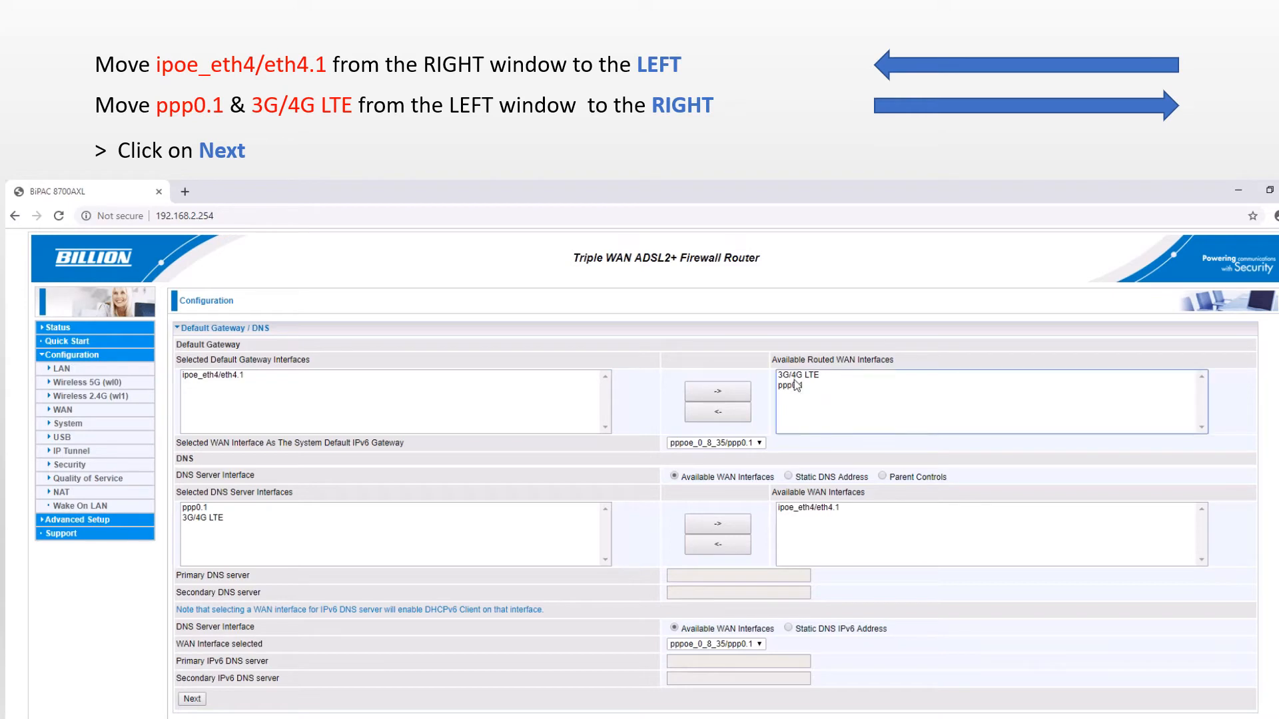
pyautogui.moveTo(782, 376); pyautogui.dragTo(796, 390)
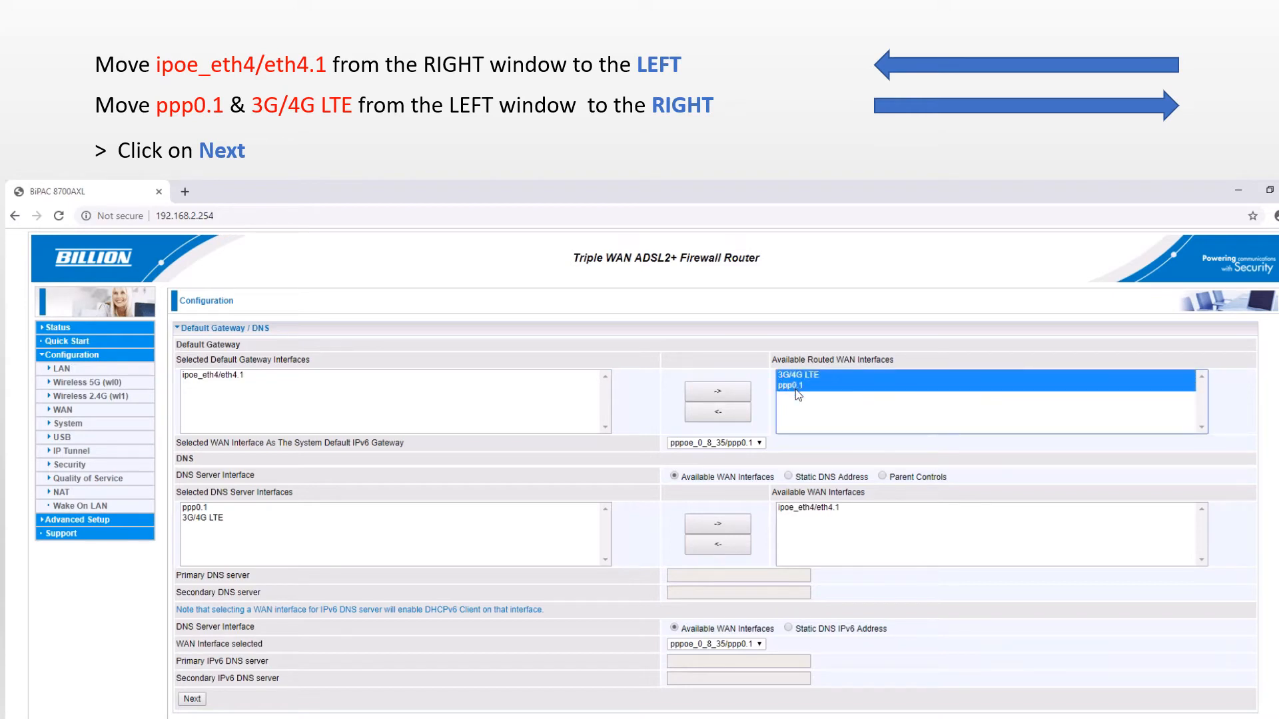
pyautogui.click(513, 480)
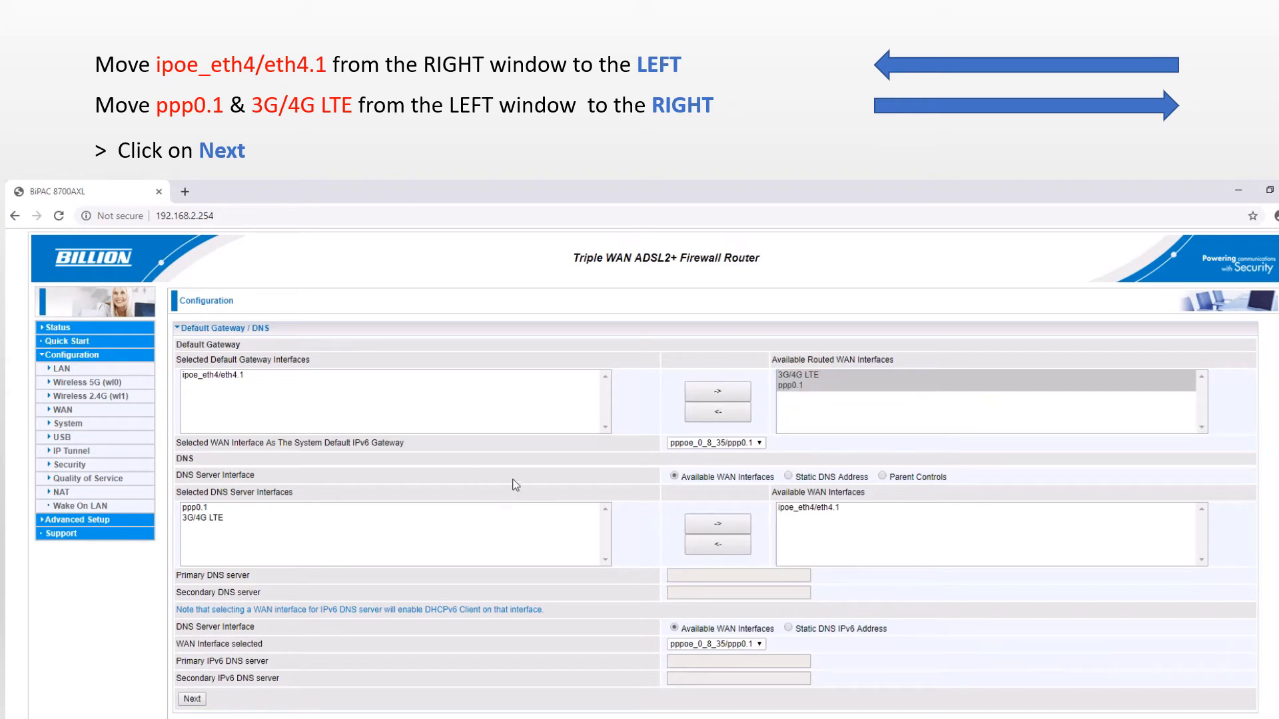
# Select only ipoe_eth4/eth4.1 as DNS interface, removing ppp0.1 and 3G/4G LTE, and apply.
pyautogui.click(799, 509)
pyautogui.click(731, 546)
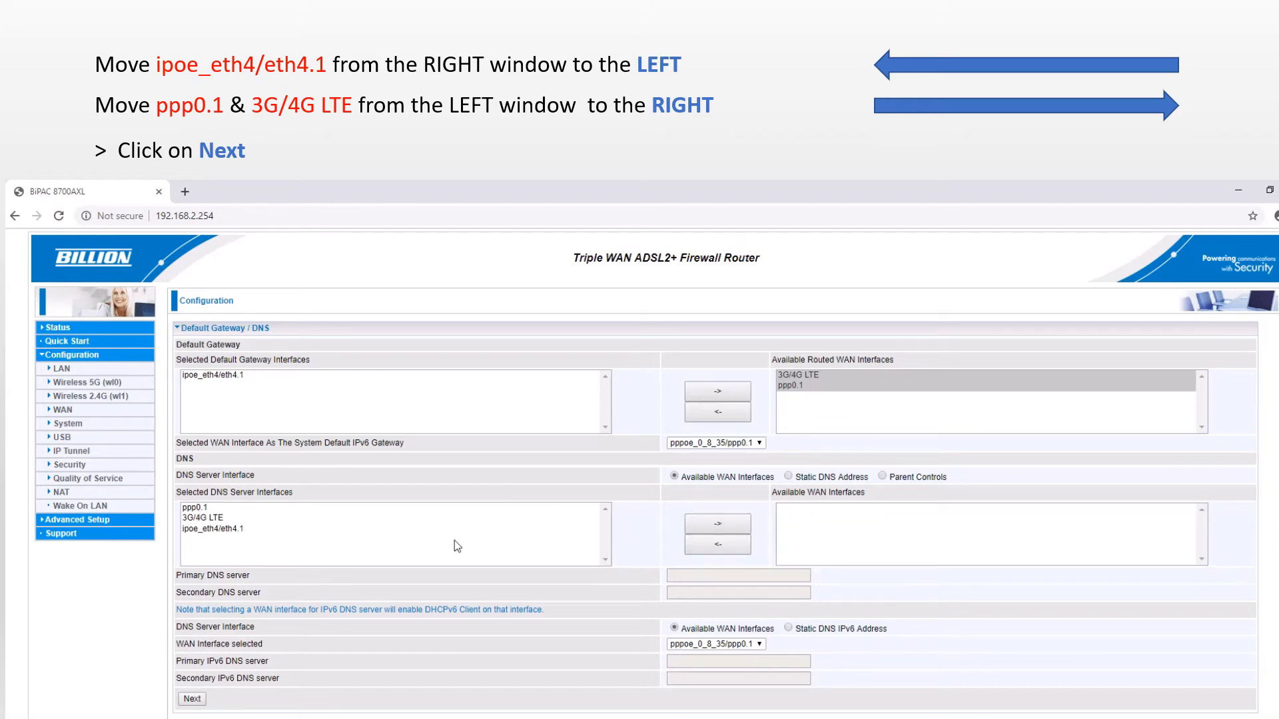
pyautogui.click(207, 509)
pyautogui.click(708, 525)
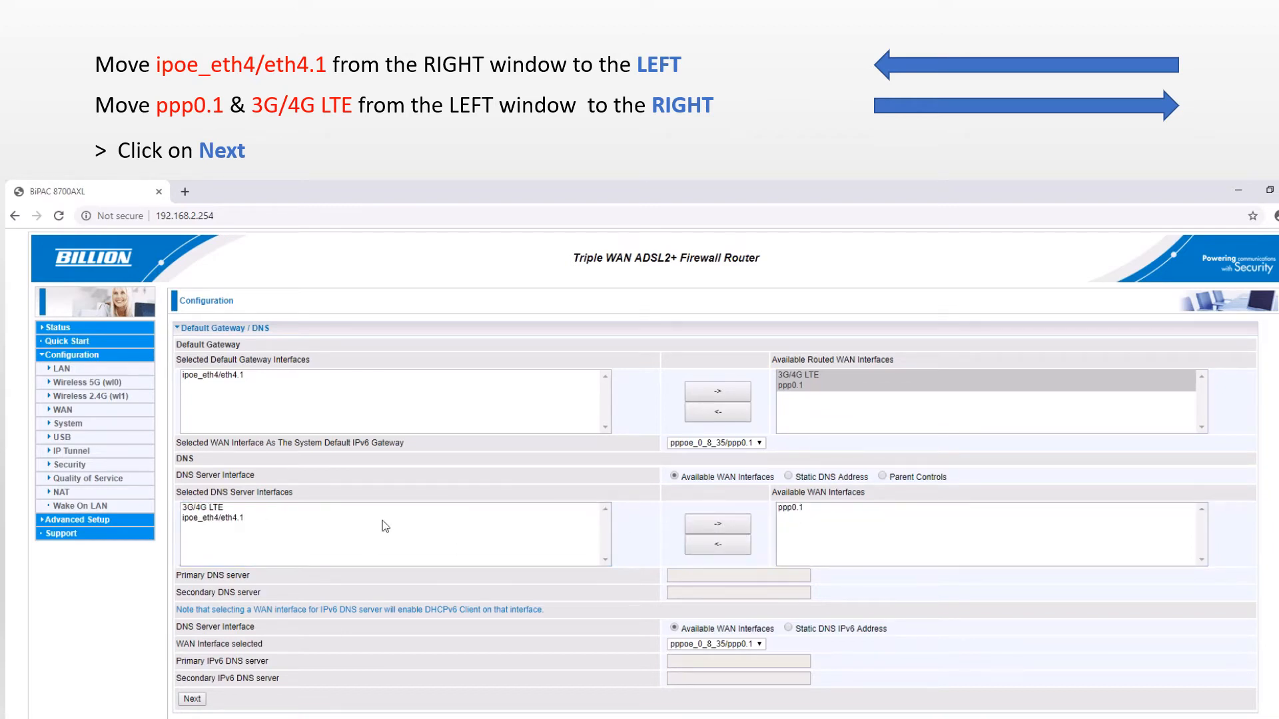
pyautogui.click(213, 510)
pyautogui.click(726, 524)
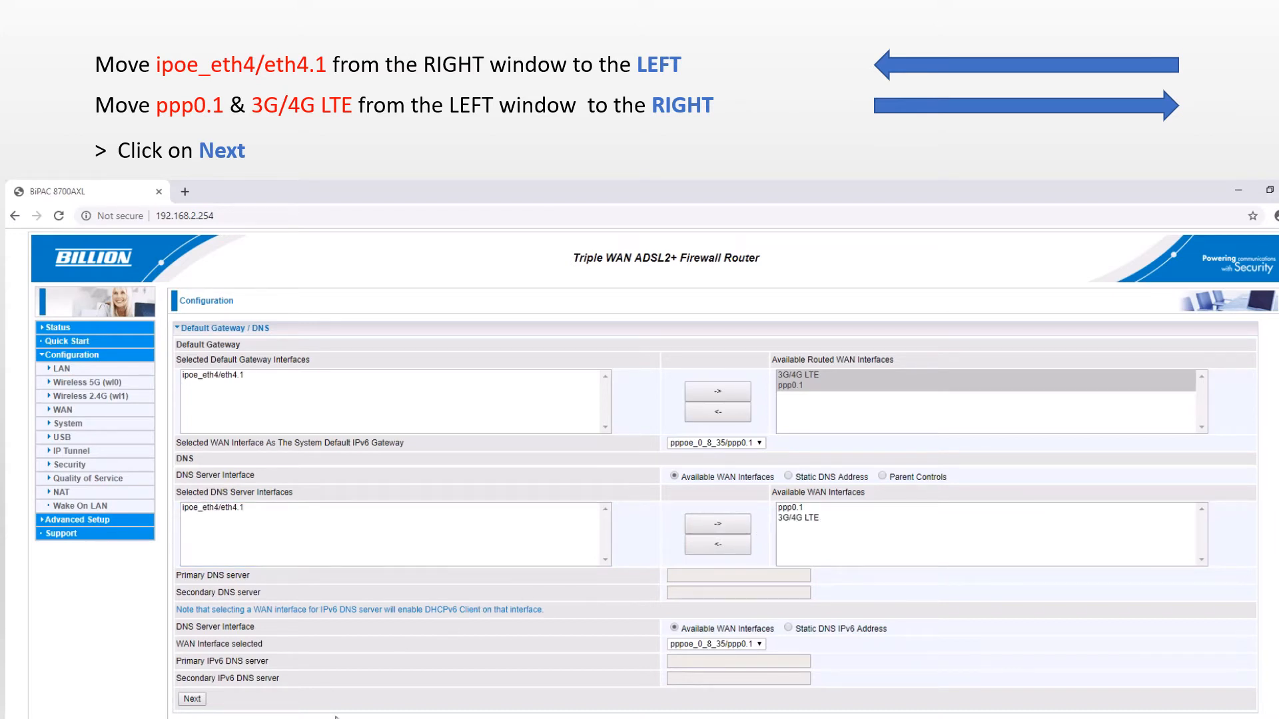
pyautogui.click(192, 699)
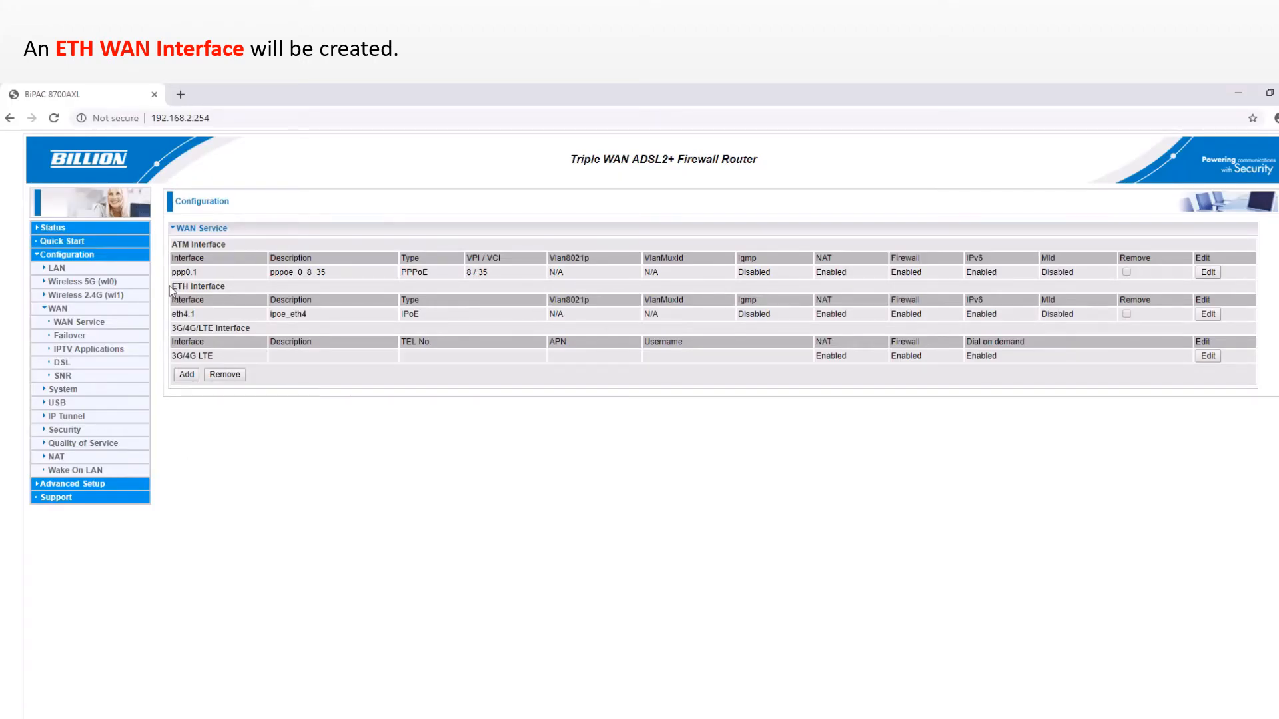
# Review the new eth4.1 (ipoe_eth4, IPoE) entry under ETH Interface in the WAN Service list.
pyautogui.moveTo(170, 287); pyautogui.dragTo(228, 291)
pyautogui.moveTo(172, 300); pyautogui.dragTo(197, 317)
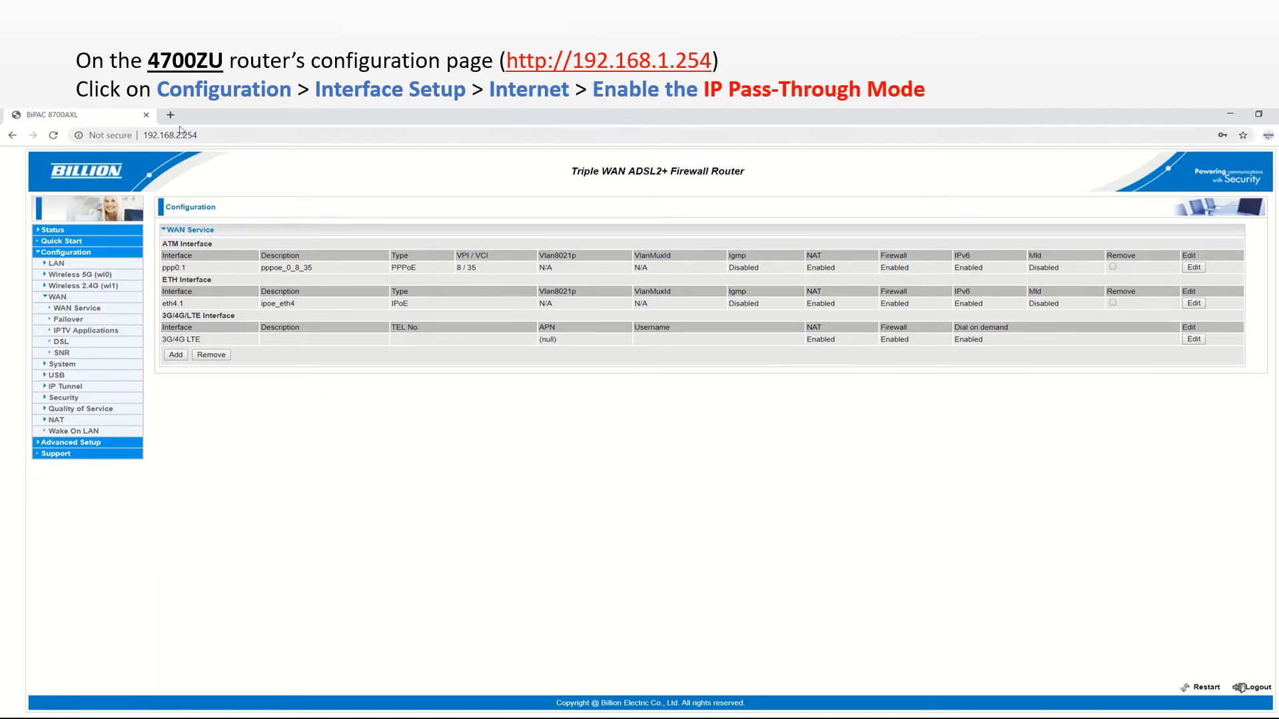
pyautogui.click(171, 114)
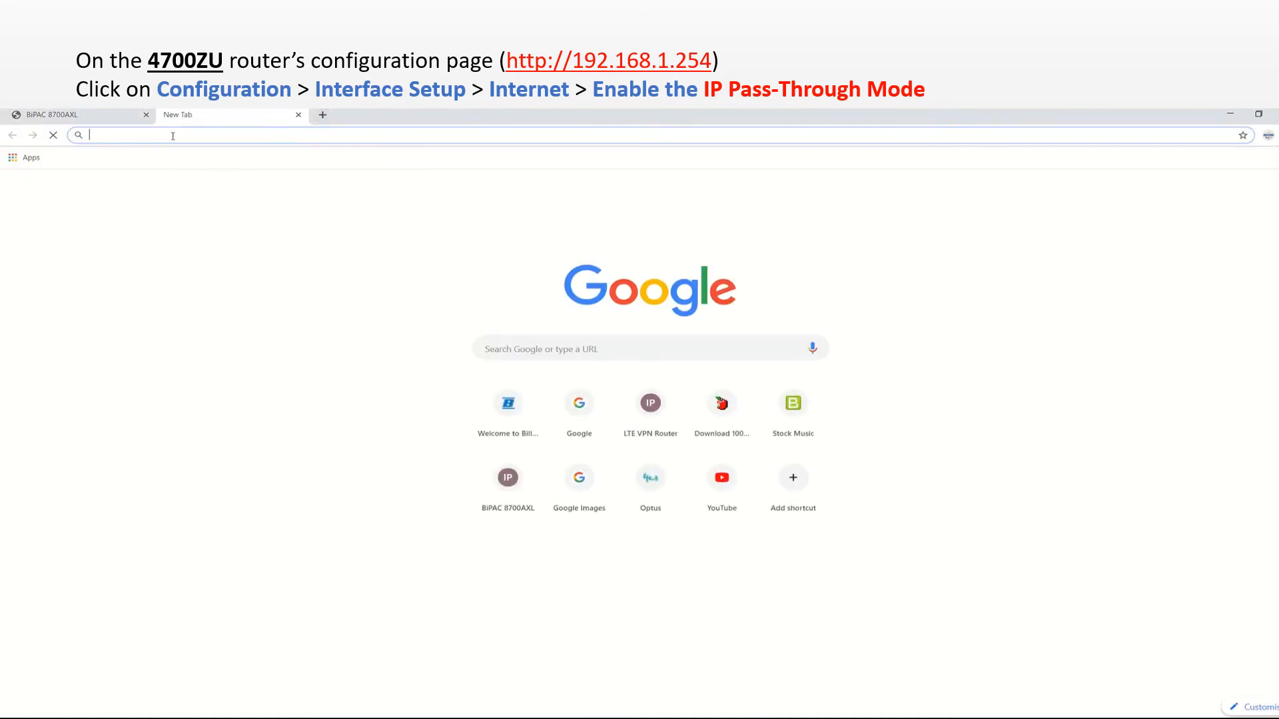
pyautogui.write('http:')
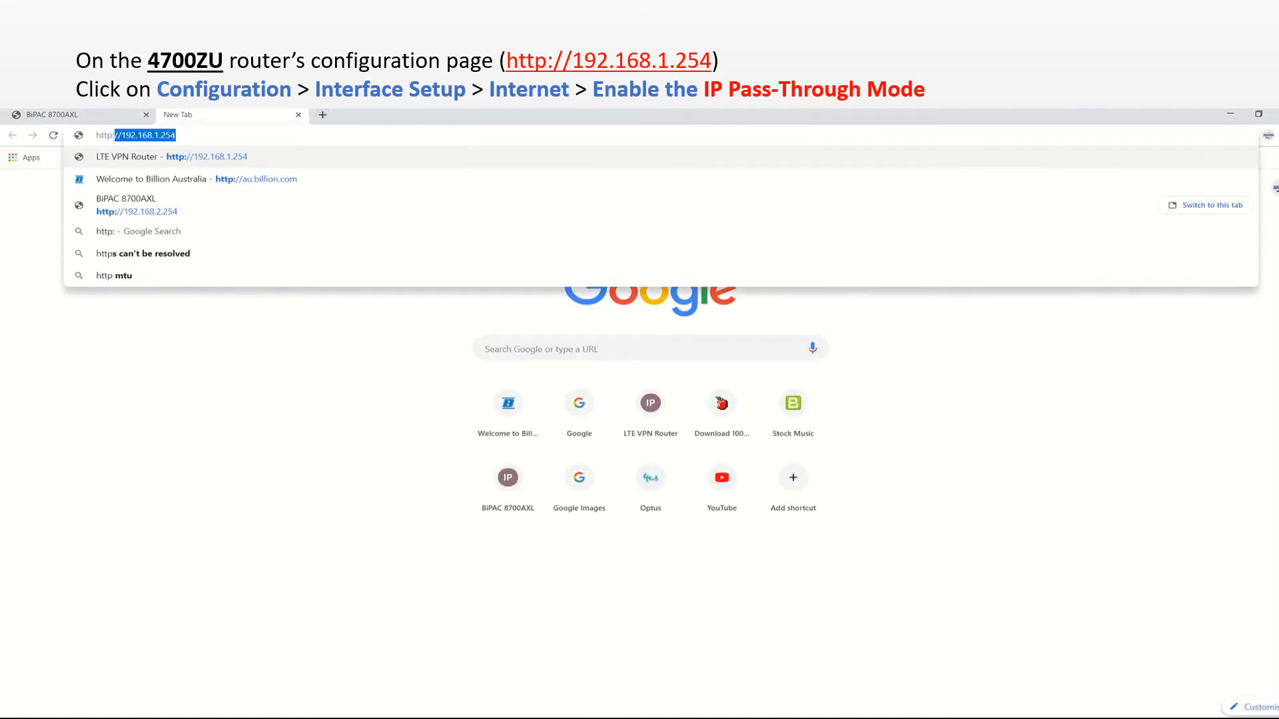
pyautogui.write('//192')
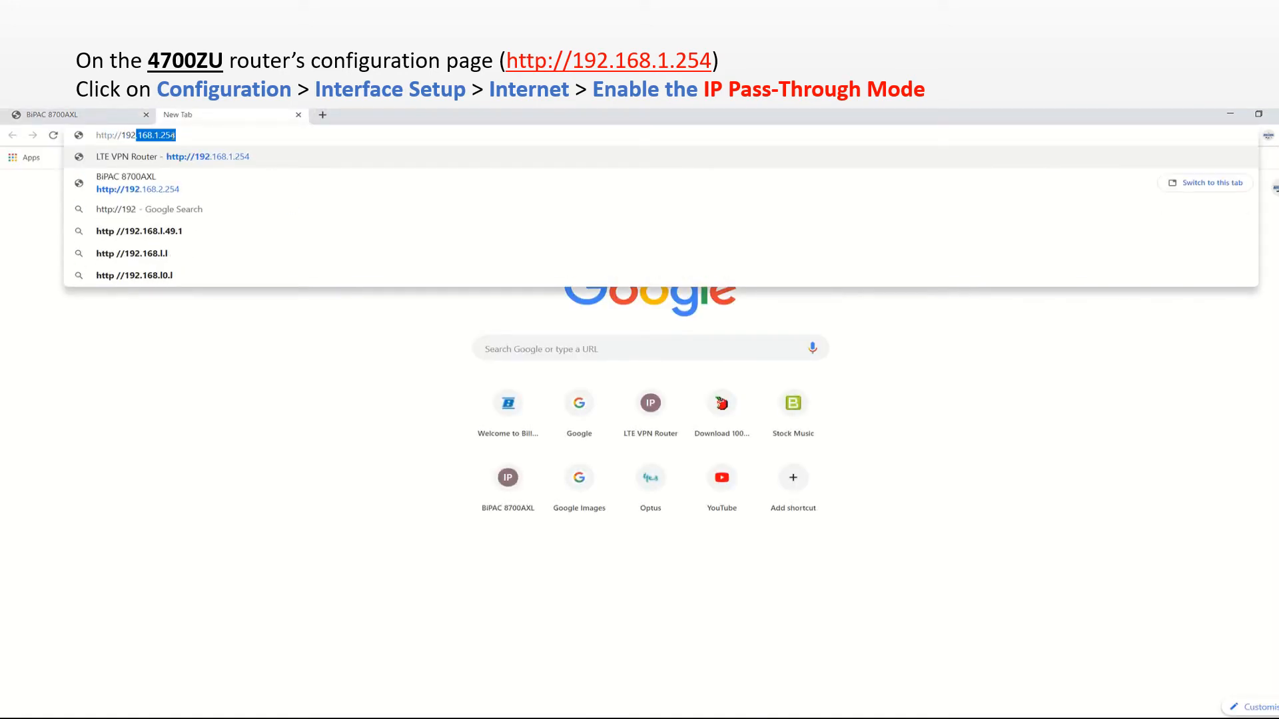
pyautogui.write('.168.1.254')
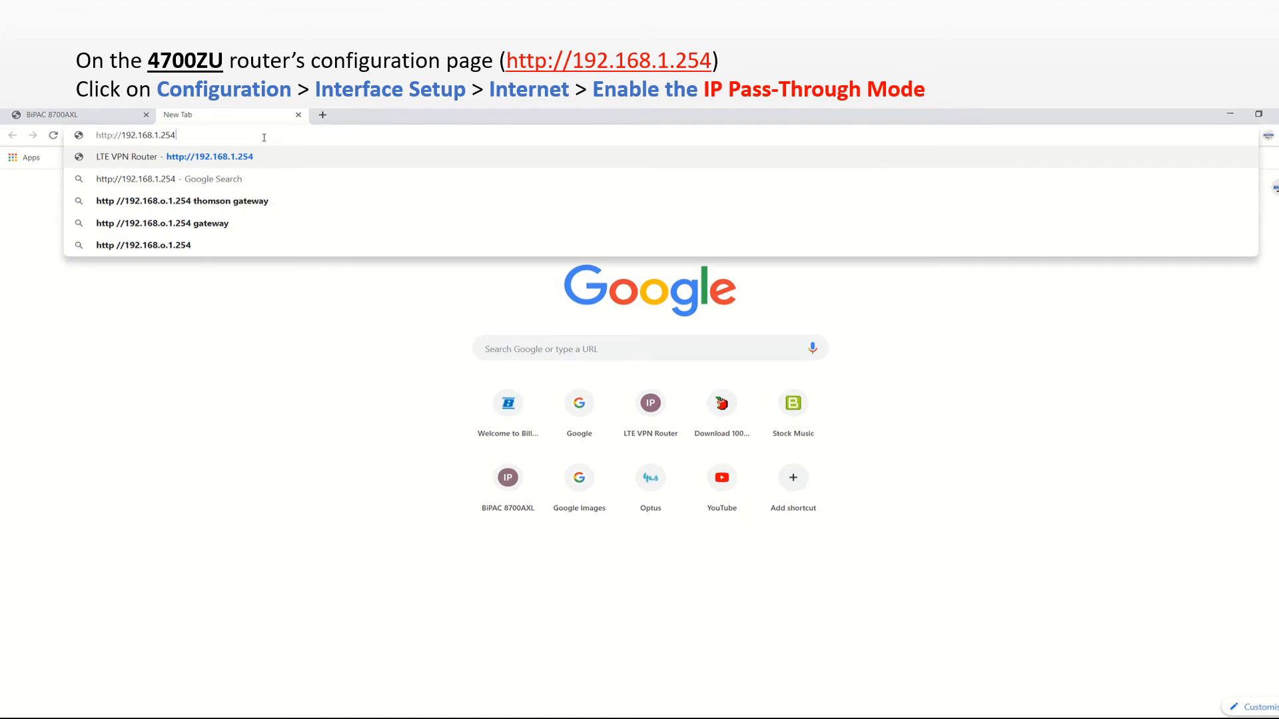
pyautogui.press('Return')
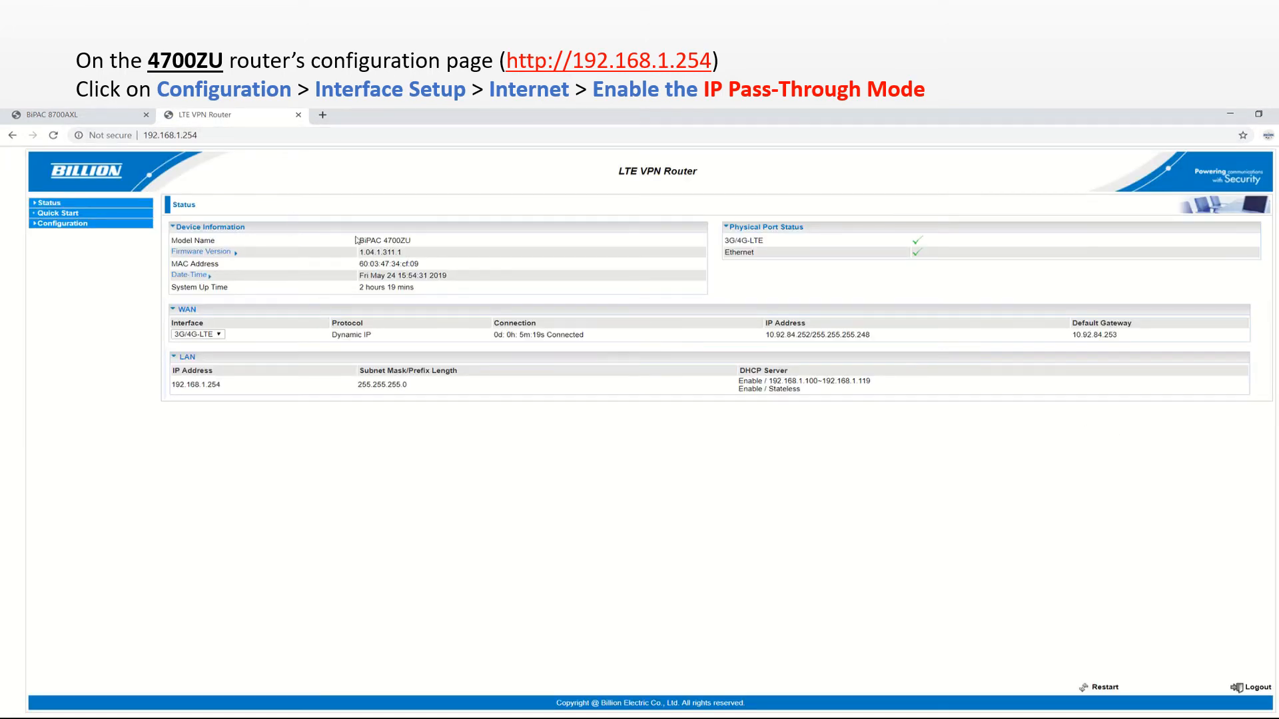
# Enable IP Pass-Through Mode under Interface Setup > Internet on the 4700ZU and save.
pyautogui.moveTo(357, 242); pyautogui.dragTo(426, 245)
pyautogui.click(65, 229)
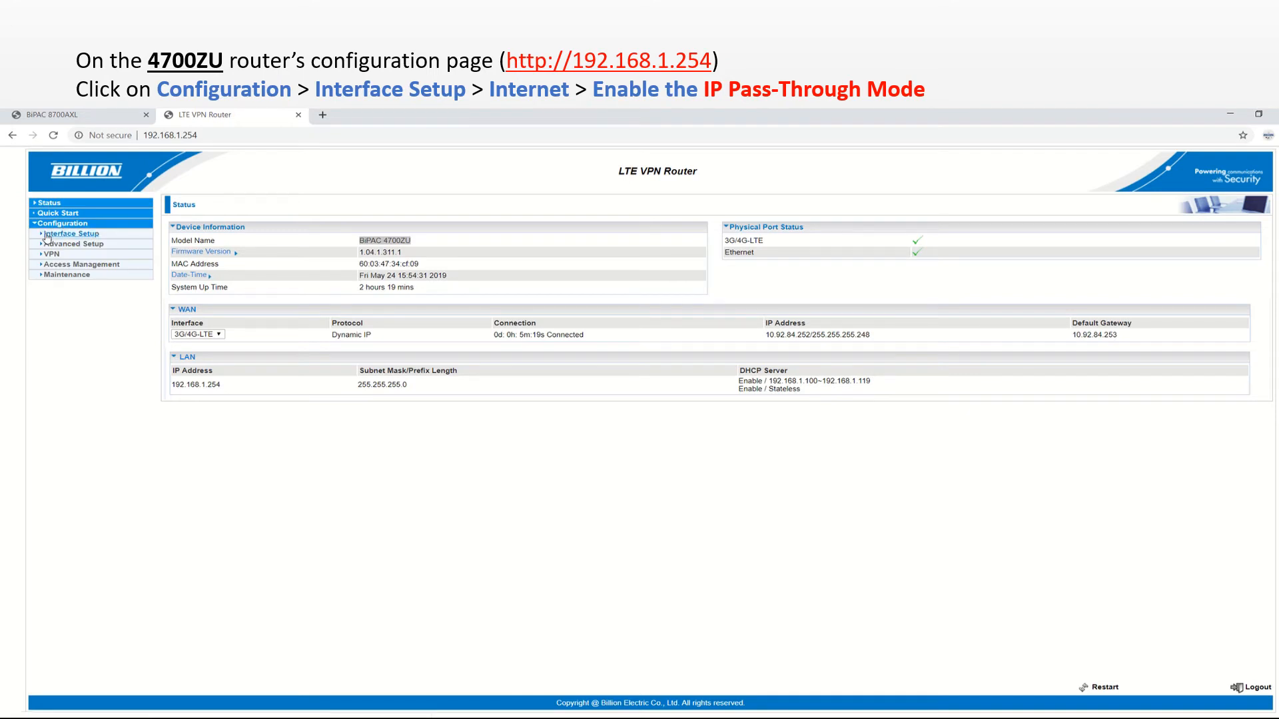
pyautogui.click(48, 236)
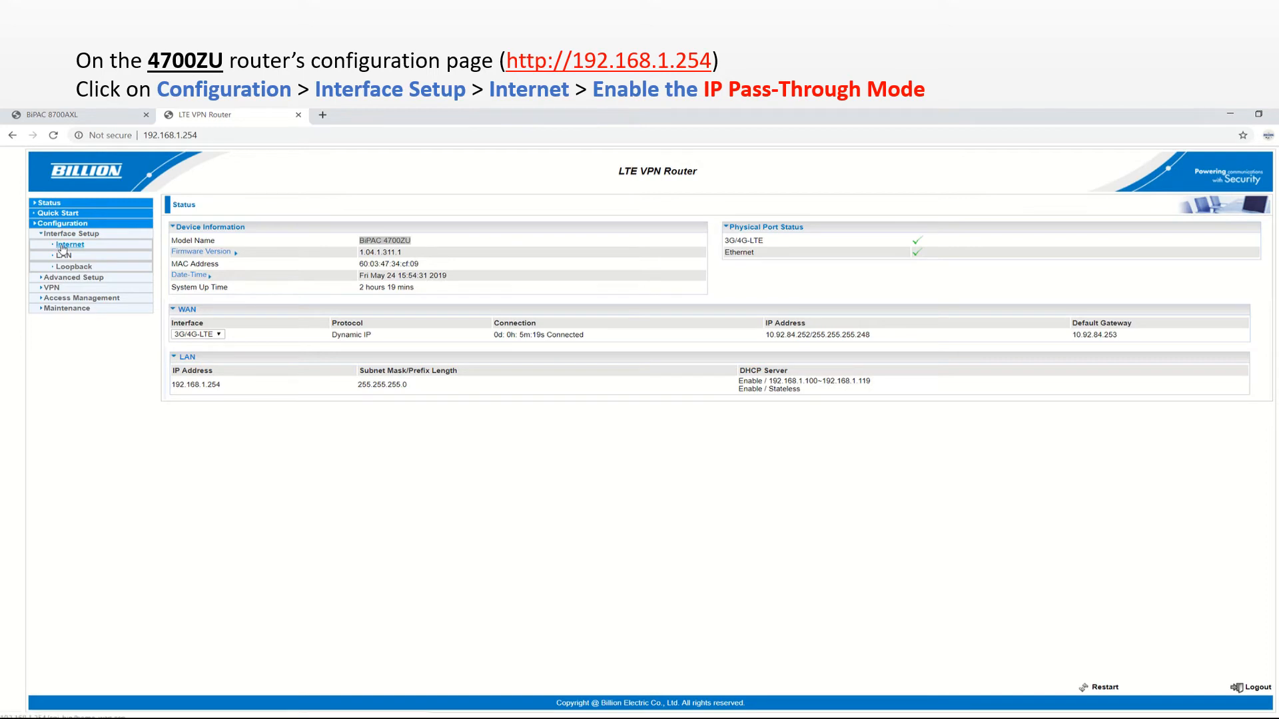
pyautogui.click(63, 246)
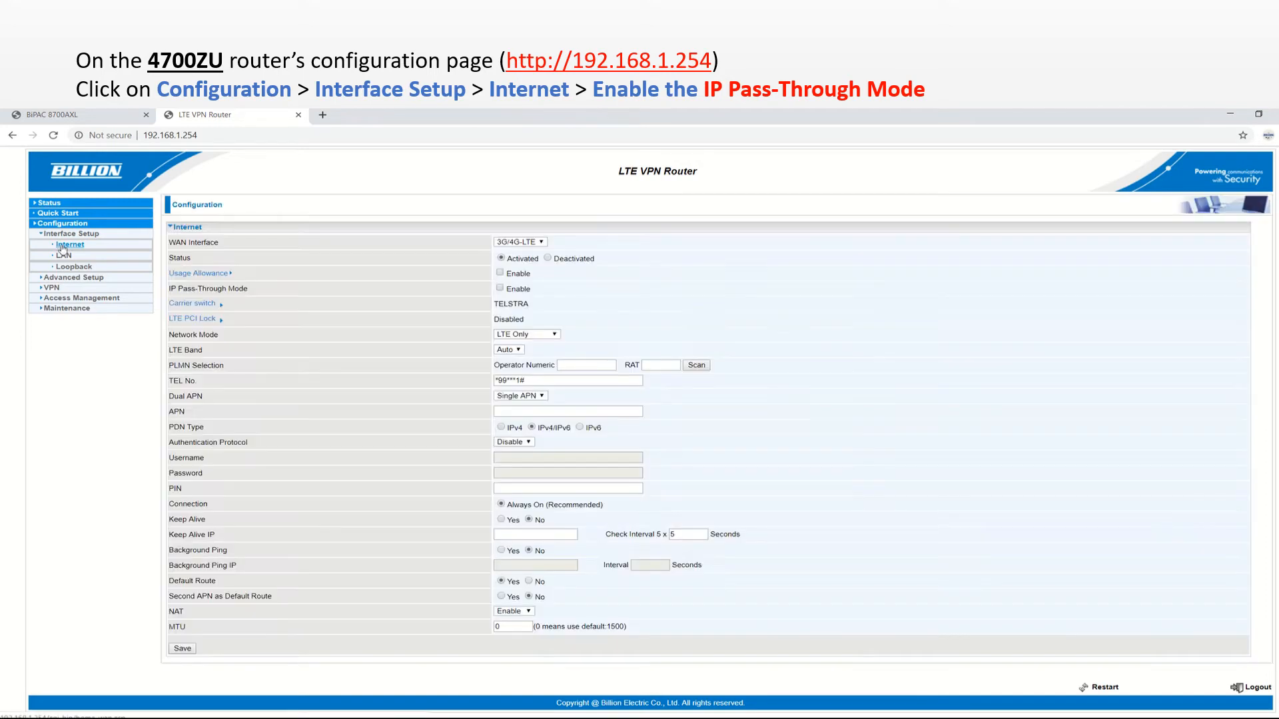
pyautogui.moveTo(170, 287); pyautogui.dragTo(254, 291)
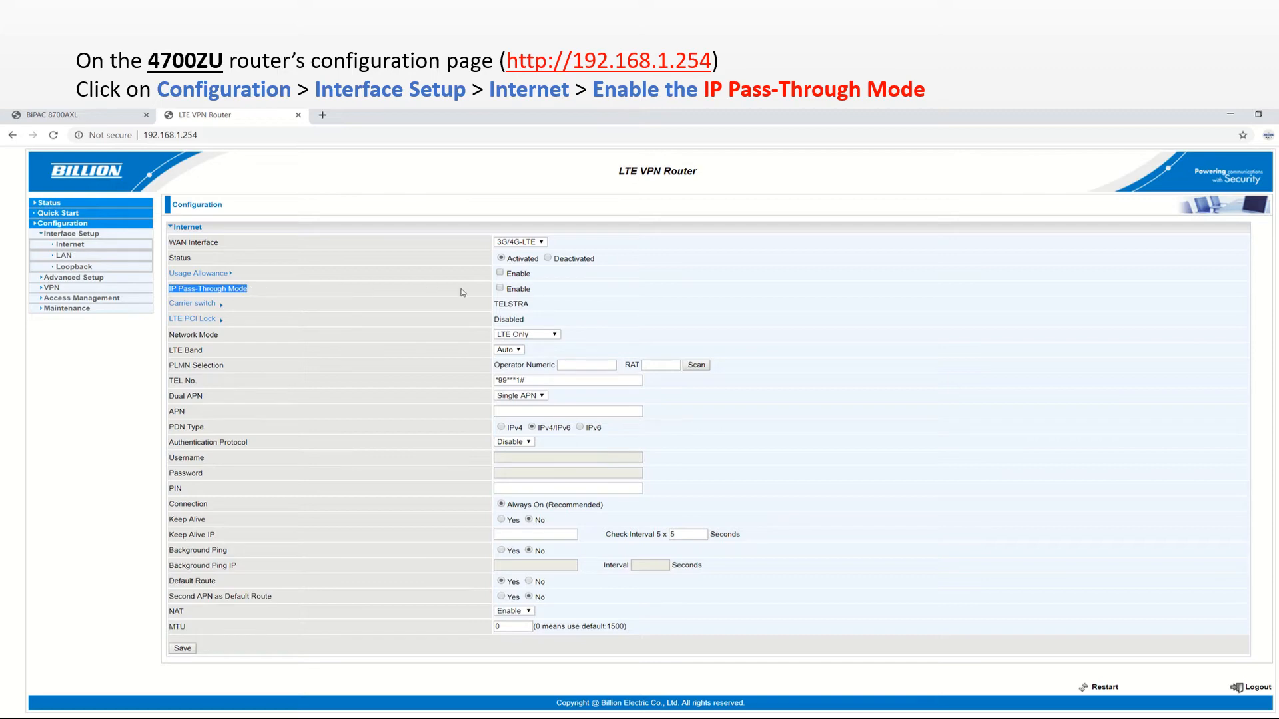
pyautogui.click(501, 289)
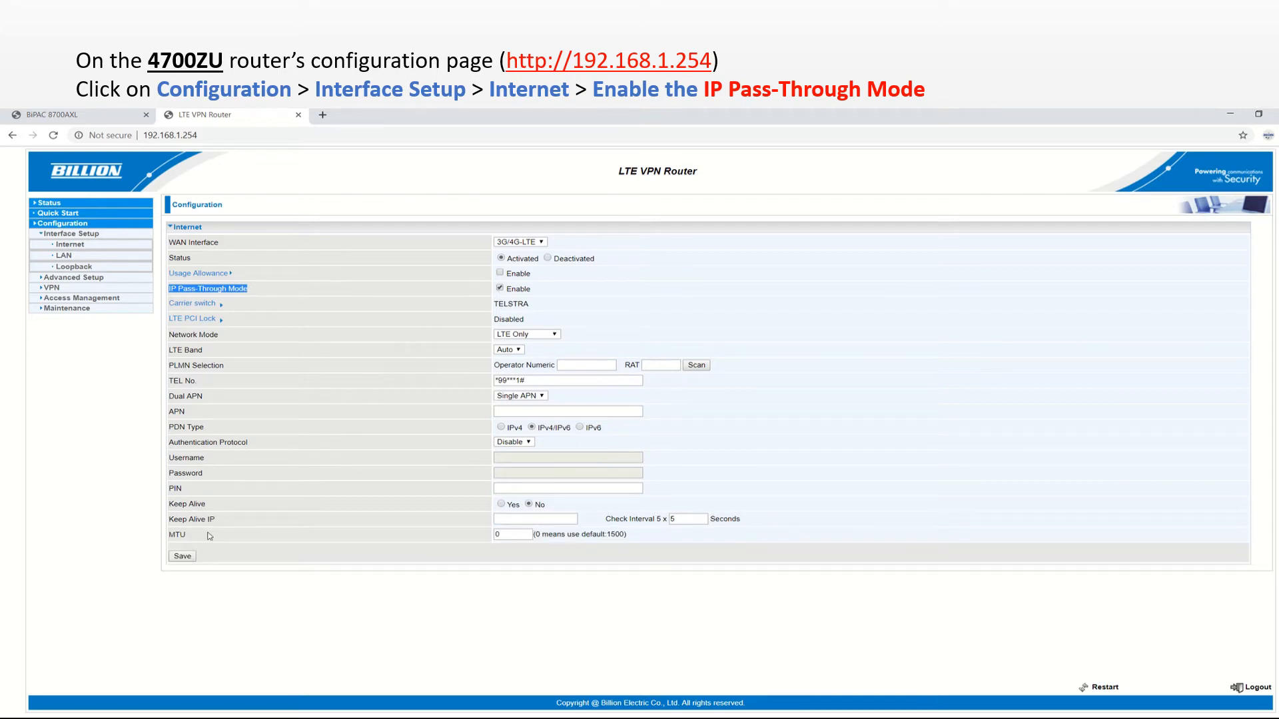
pyautogui.click(183, 556)
# Confirm pass-through is enabled, then return to the 8700AXL status page.
pyautogui.moveTo(608, 130)
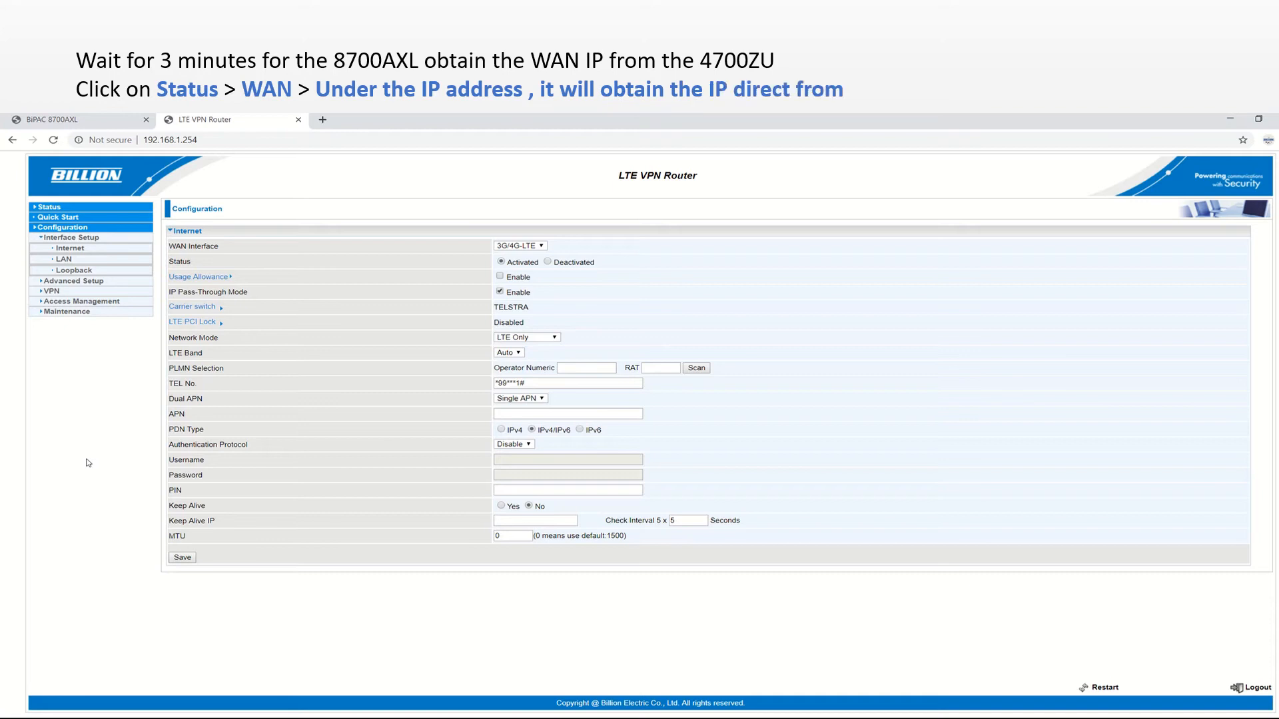
pyautogui.moveTo(169, 294); pyautogui.dragTo(576, 291)
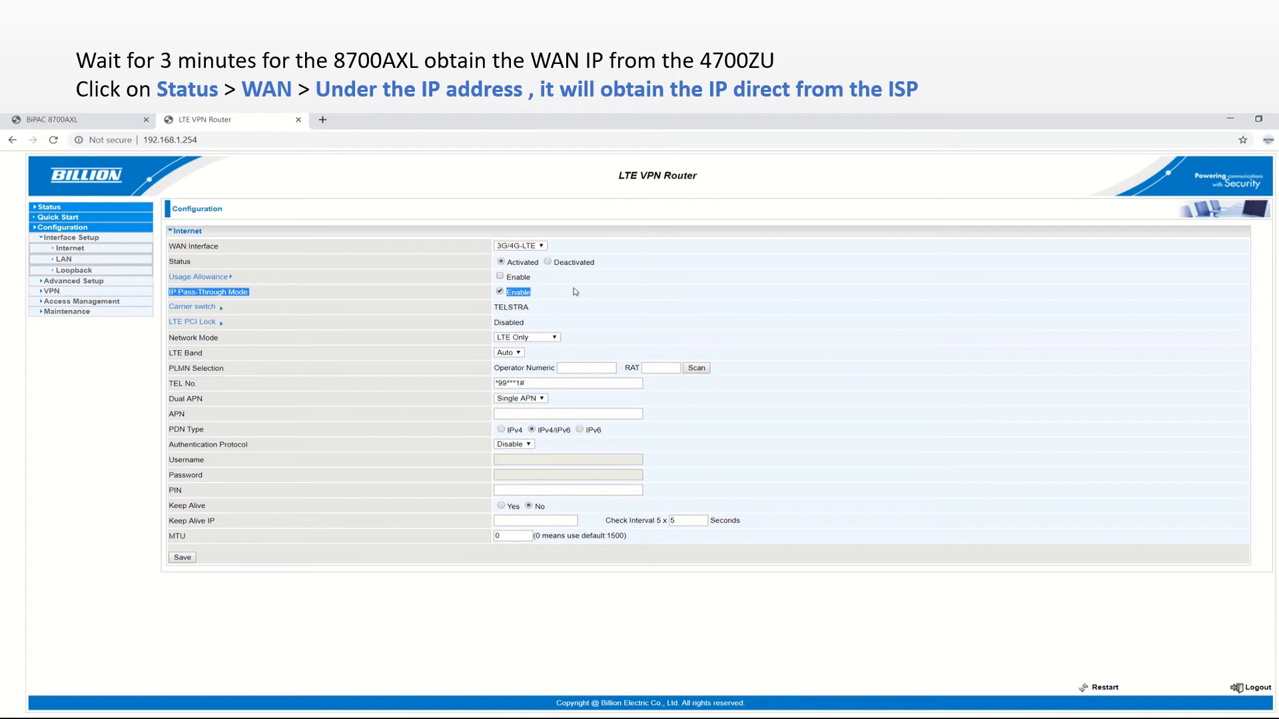
pyautogui.click(53, 353)
pyautogui.click(83, 120)
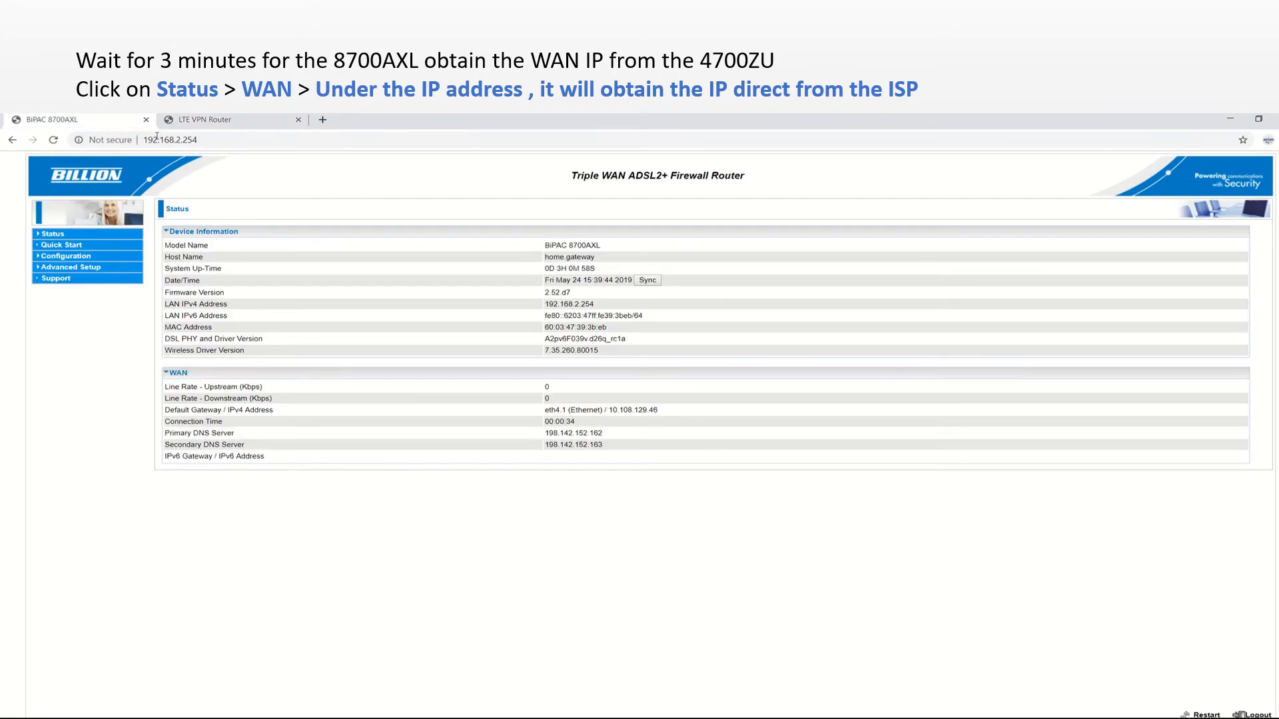
pyautogui.moveTo(145, 140); pyautogui.dragTo(206, 139)
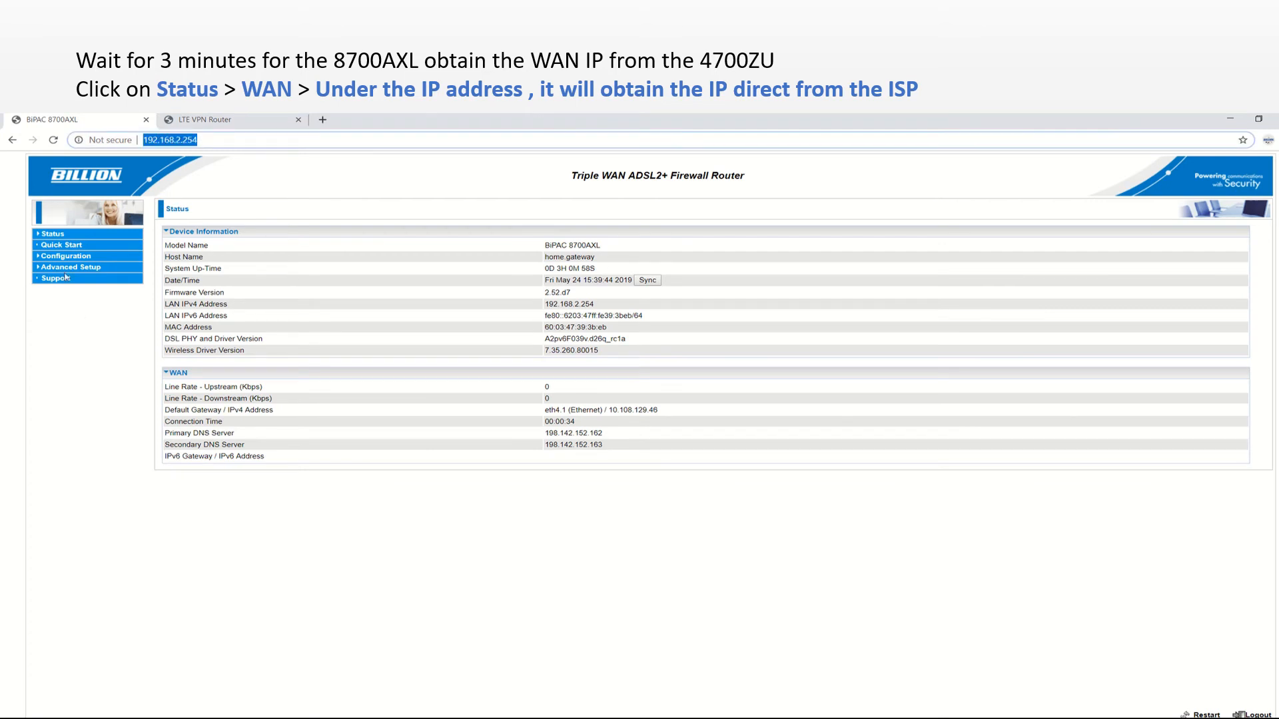
pyautogui.click(50, 236)
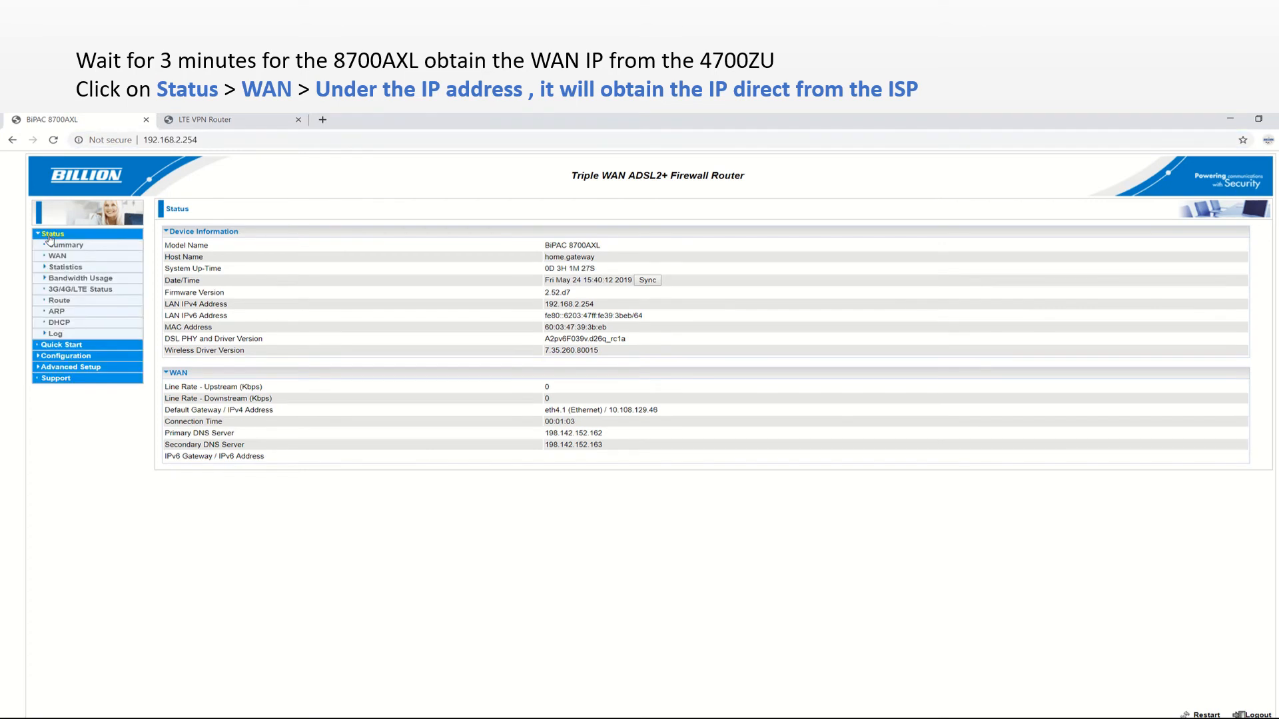
pyautogui.click(57, 257)
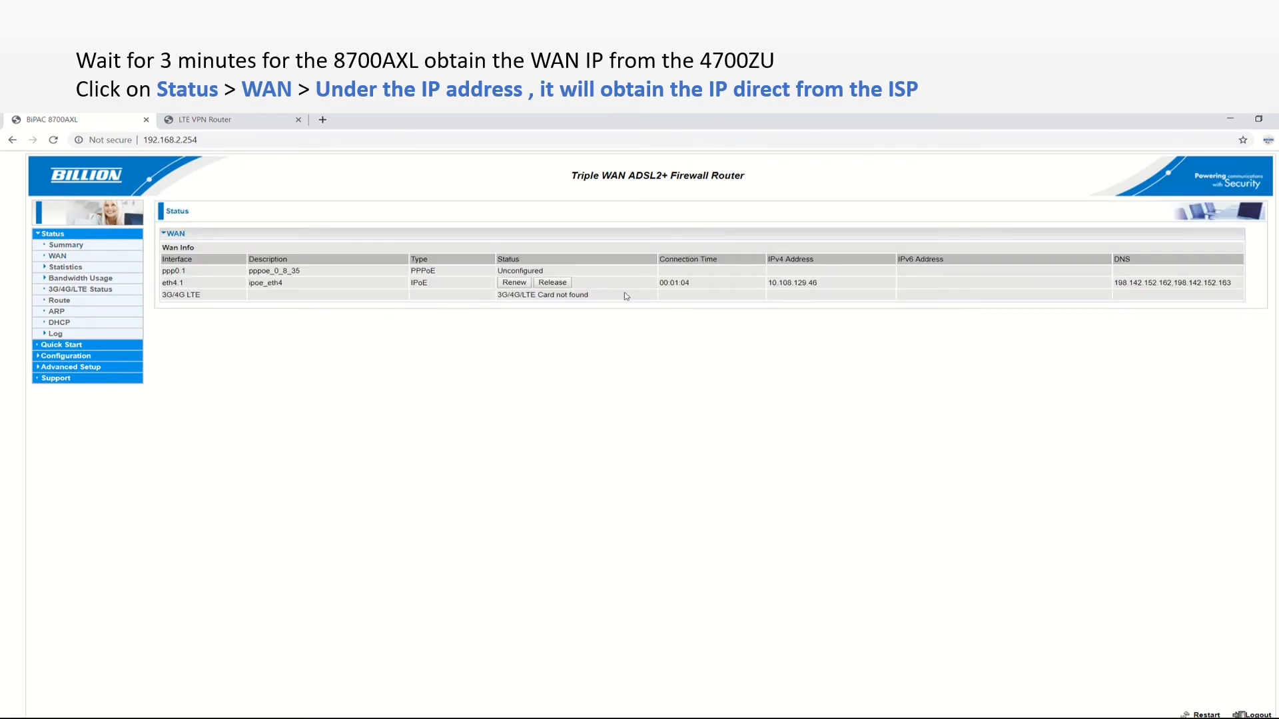
pyautogui.moveTo(164, 285); pyautogui.dragTo(305, 288)
pyautogui.moveTo(658, 291); pyautogui.dragTo(825, 287)
pyautogui.moveTo(1119, 282); pyautogui.dragTo(1236, 288)
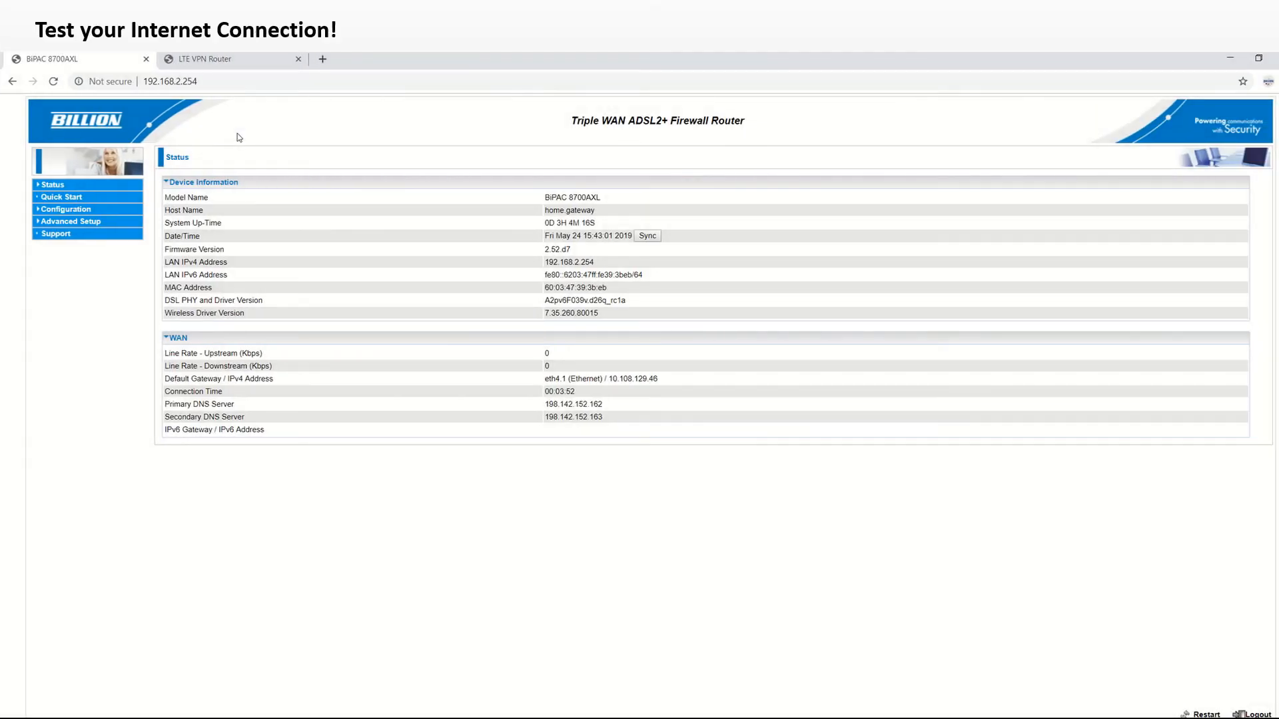
# Load google.com and yahoo.com in separate new tabs to test internet access.
pyautogui.click(323, 59)
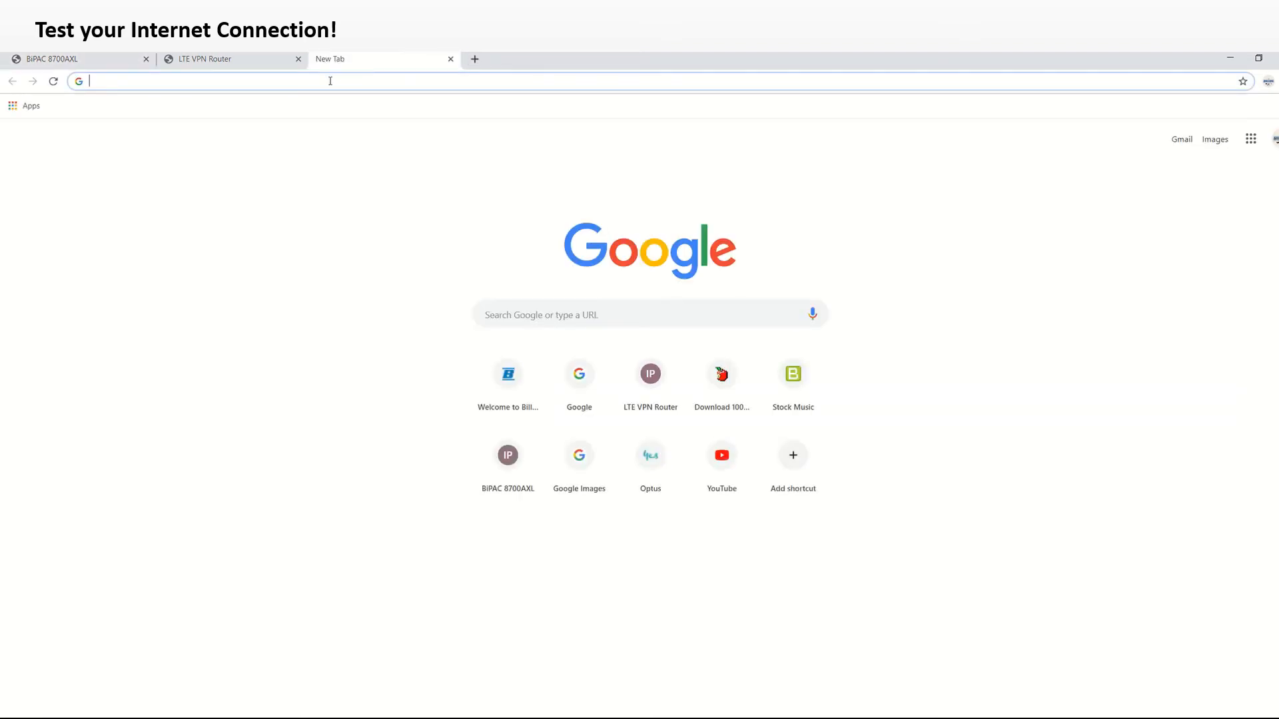
pyautogui.write('google.com')
pyautogui.press('Return')
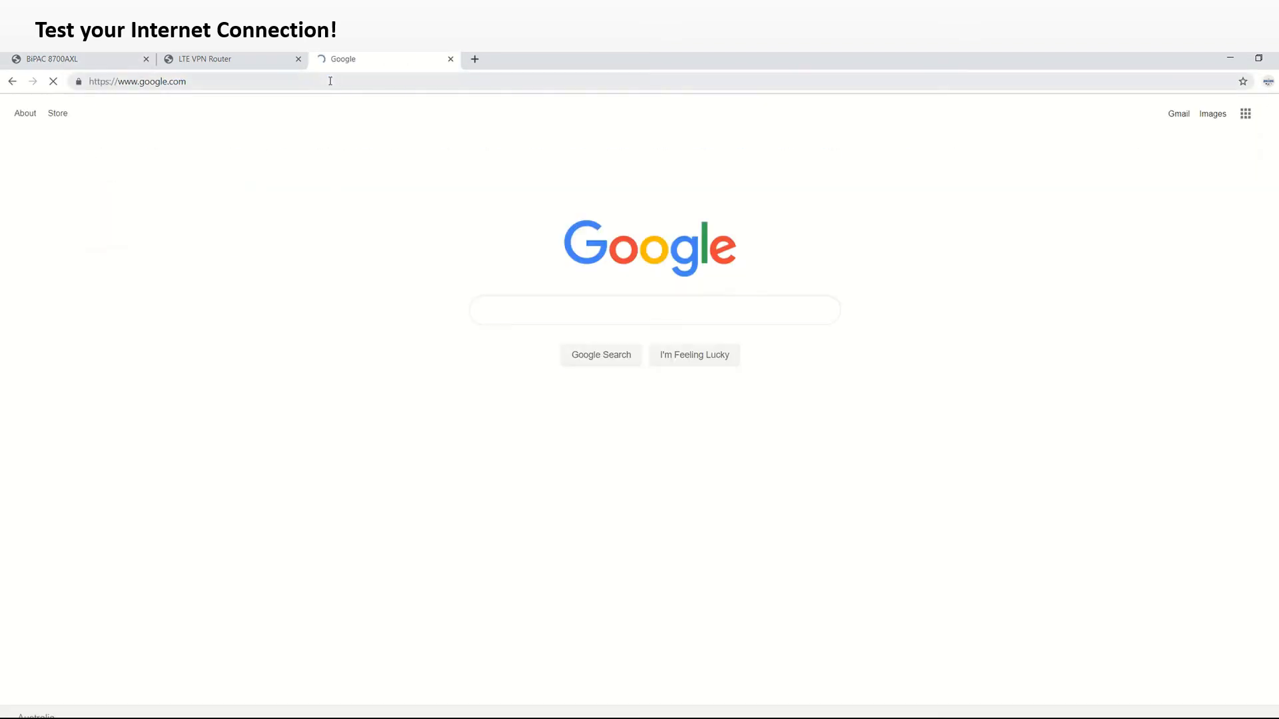
pyautogui.click(474, 59)
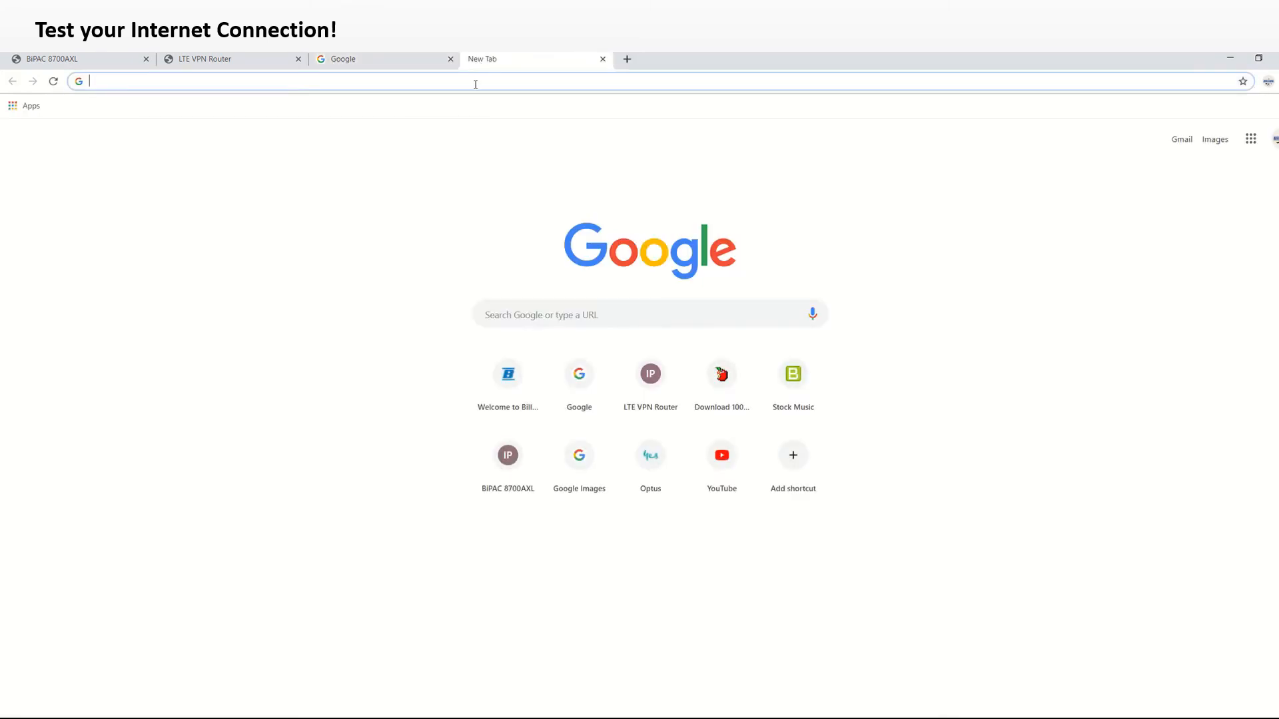
pyautogui.write('yahoo')
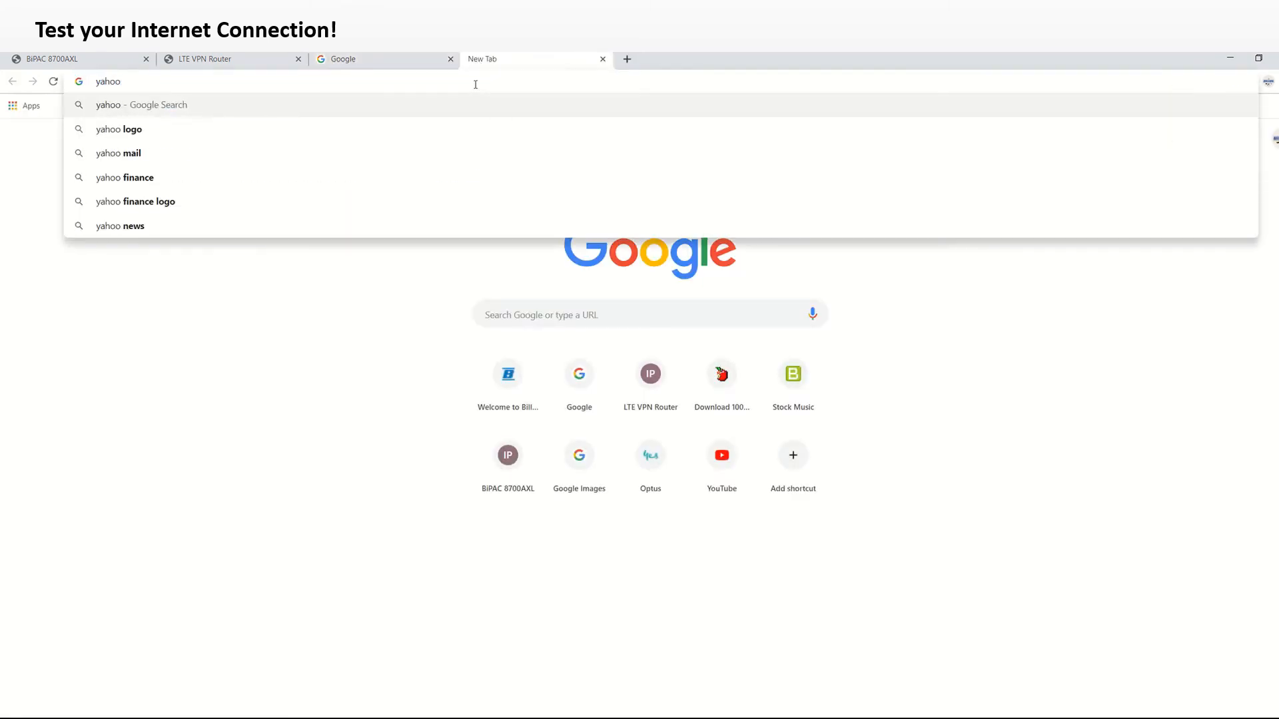
pyautogui.write('.com')
pyautogui.press('Return')
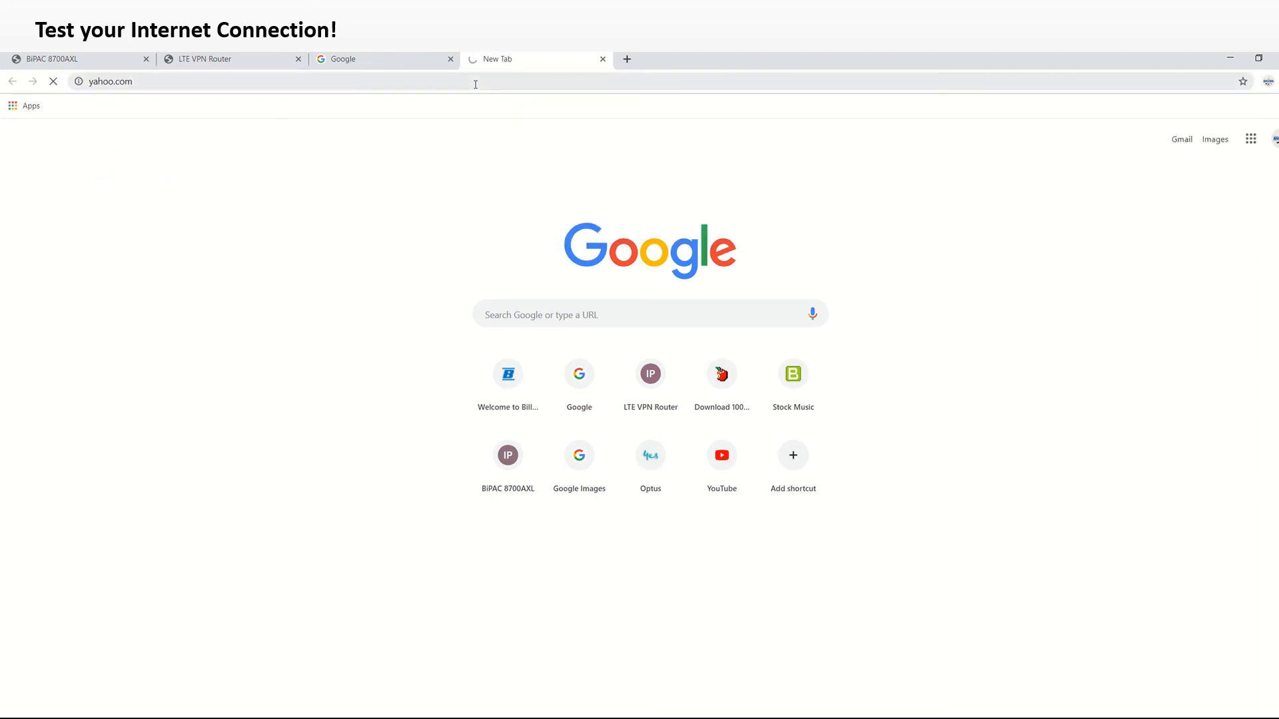